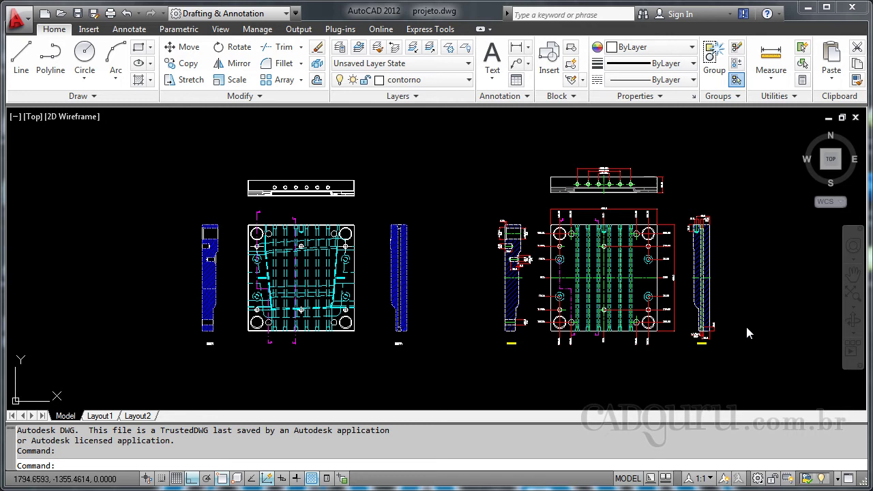
Step: Examine the undimensioned plate views and the matching dimensioned, cleaned-up plate views beside them
middle_click(745, 324)
middle_click(746, 324)
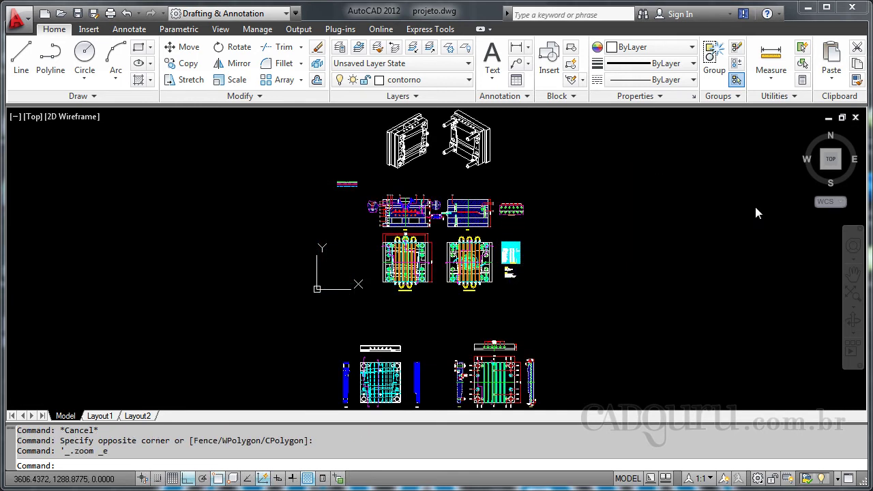
scroll(450, 281, up, 4)
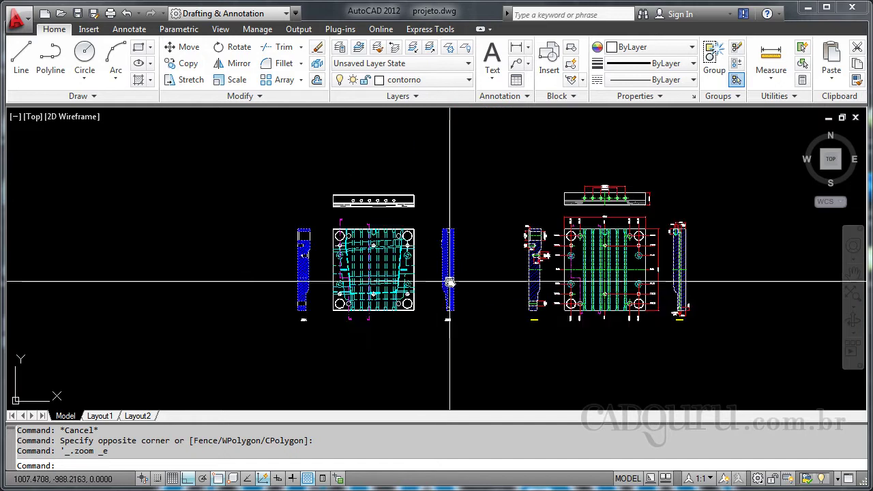
scroll(449, 281, up, 2)
middle_drag(448, 283, 432, 302)
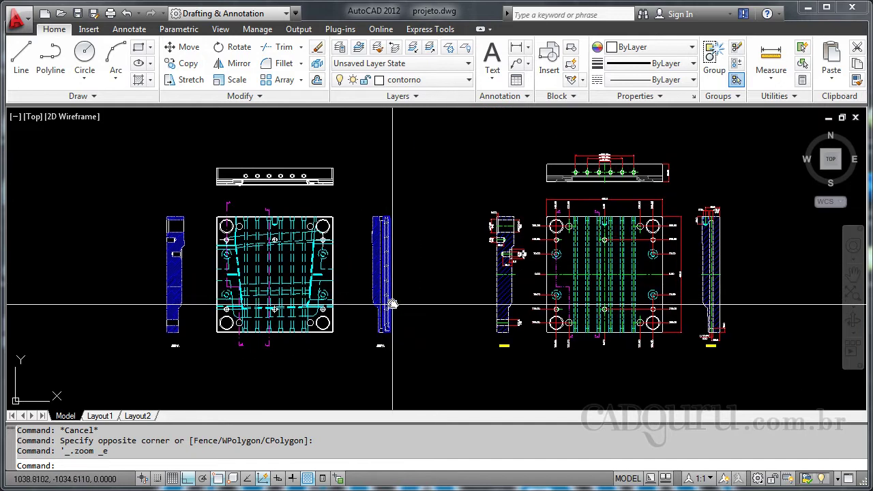
scroll(246, 253, up, 2)
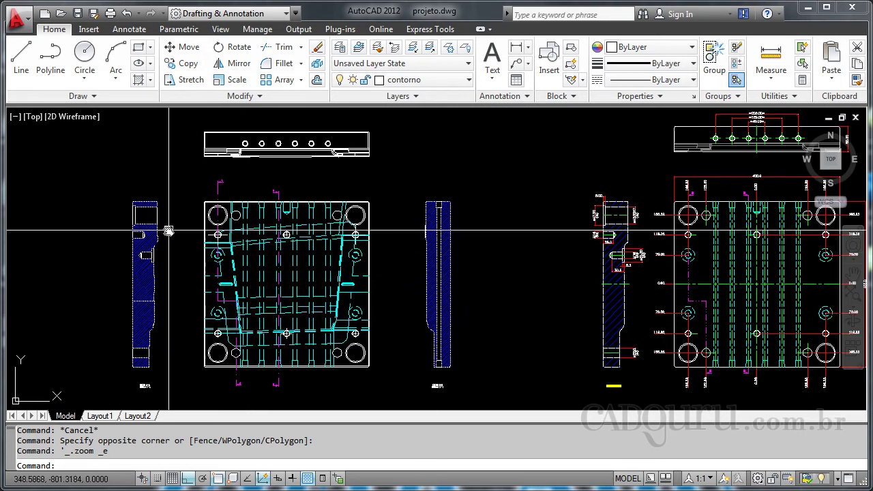
mouse_move(168, 231)
middle_down()
mouse_move(198, 264)
mouse_move(302, 273)
middle_up()
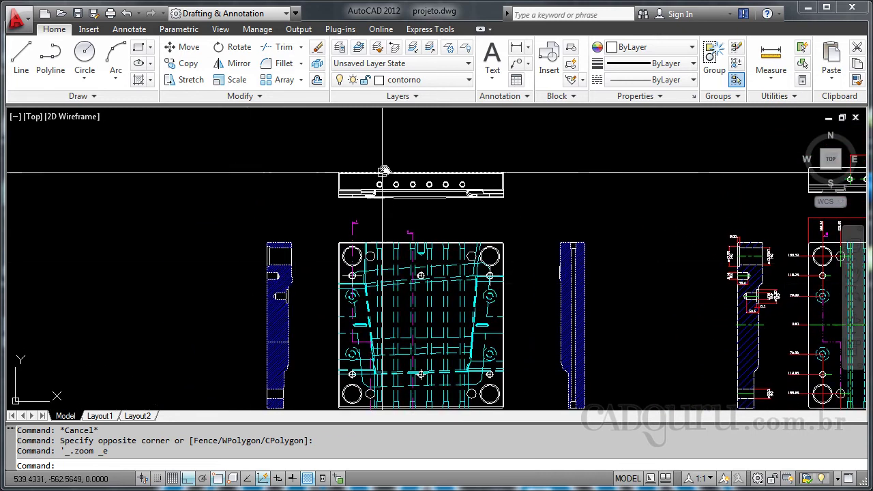
scroll(458, 204, down, 2)
mouse_move(458, 204)
middle_down()
mouse_move(309, 198)
mouse_move(358, 211)
middle_up()
scroll(324, 222, up, 3)
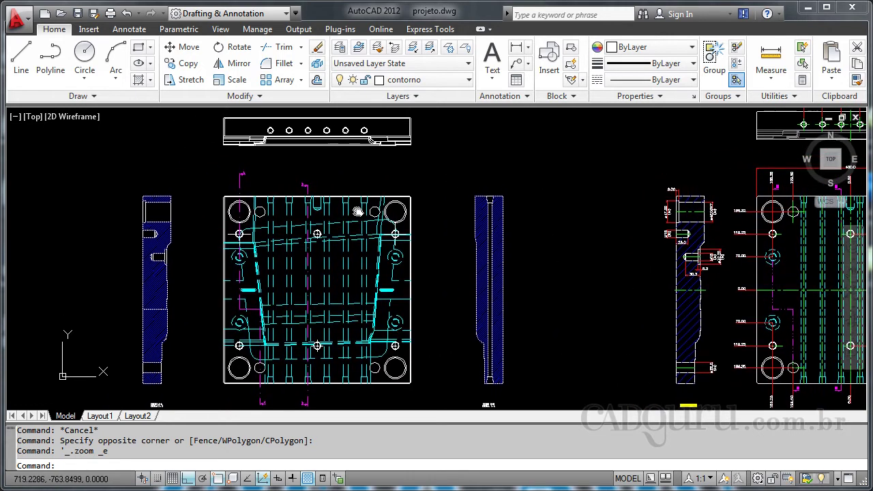
mouse_move(546, 247)
middle_down()
mouse_move(208, 247)
mouse_move(189, 256)
middle_up()
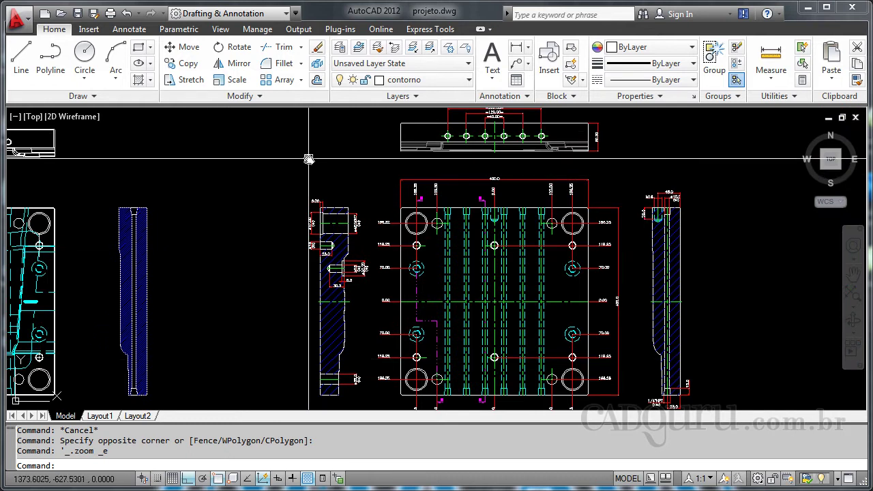
Step: Compare the inner chamfer lines at the upper-left corner of the undimensioned six-hole edge view with the same corner in the dimensioned view
scroll(488, 213, up, 5)
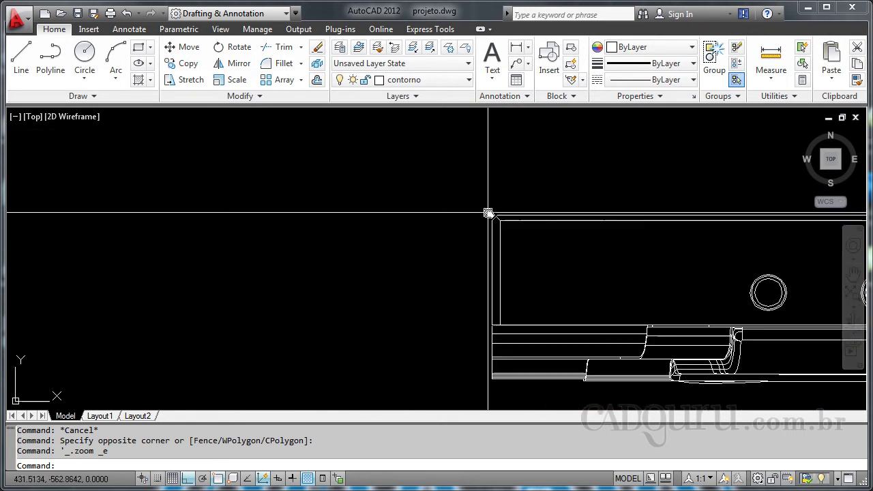
scroll(494, 215, up, 5)
click(533, 259)
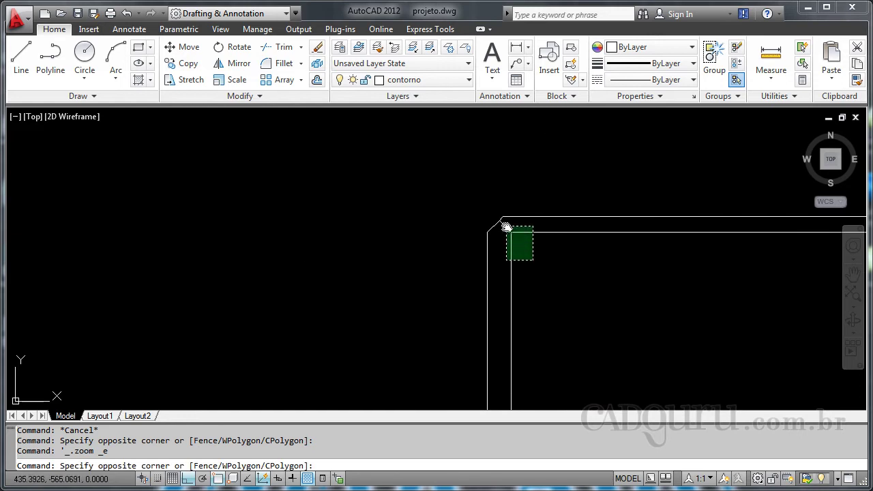
click(506, 227)
scroll(526, 241, down, 6)
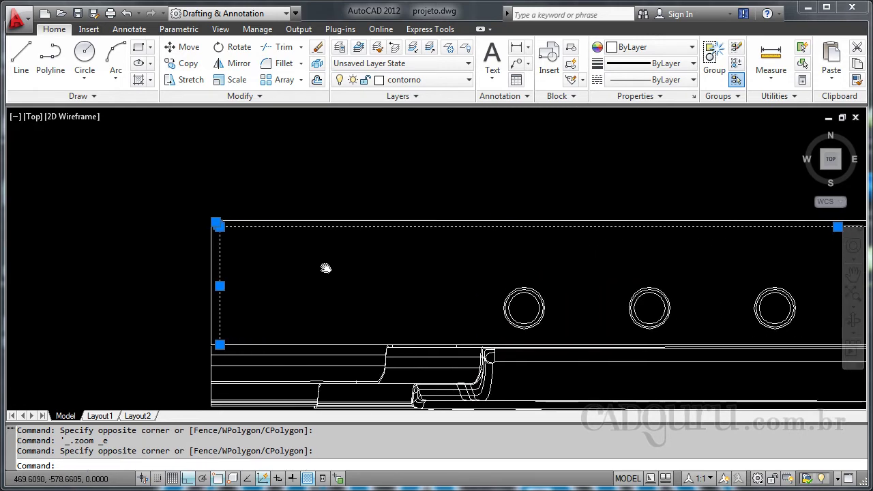
key(Escape)
scroll(341, 191, down, 4)
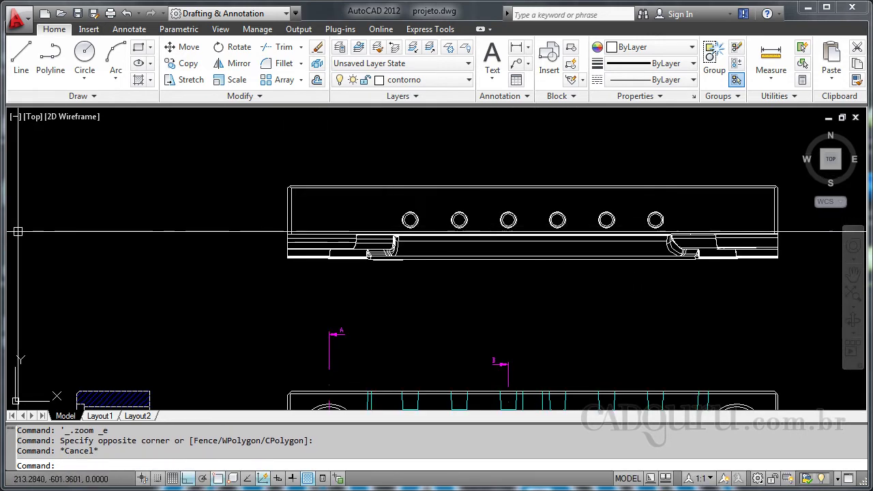
middle_drag(590, 245, 38, 230)
middle_drag(592, 262, 32, 282)
middle_drag(400, 269, 18, 294)
scroll(202, 232, up, 4)
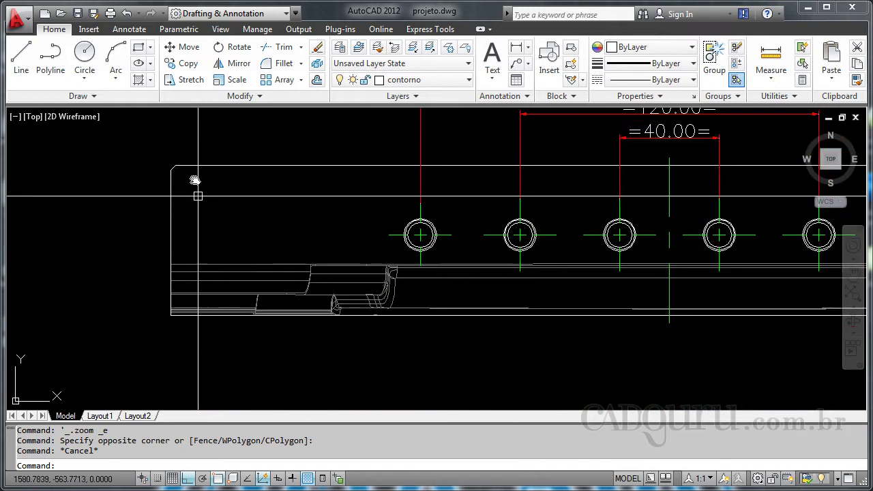
scroll(228, 184, down, 3)
middle_drag(390, 161, 316, 196)
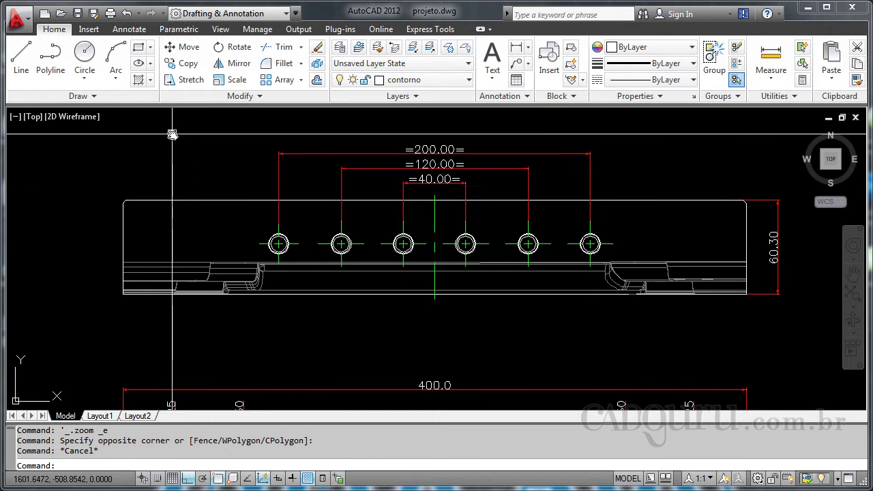
scroll(172, 135, down, 5)
Step: Compare the chamfer lines at the upper-left corner of the undimensioned main plate view with that corner in the dimensioned plate view
scroll(275, 178, up, 10)
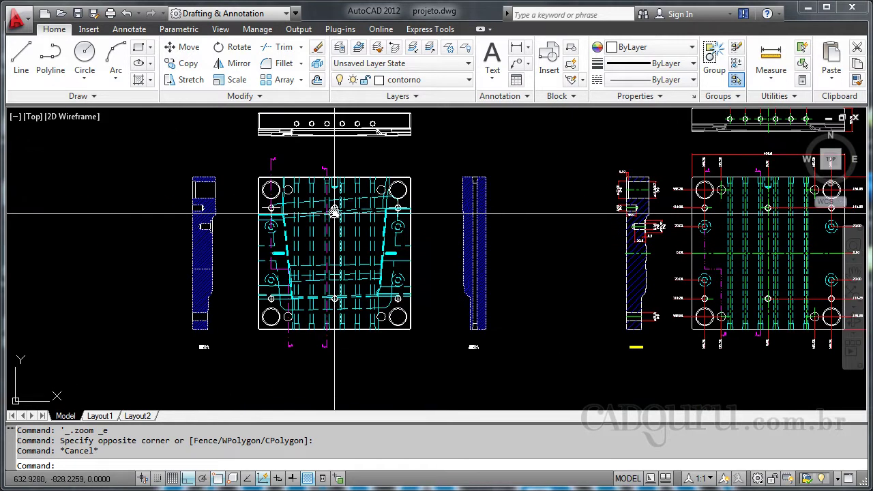
scroll(259, 175, up, 3)
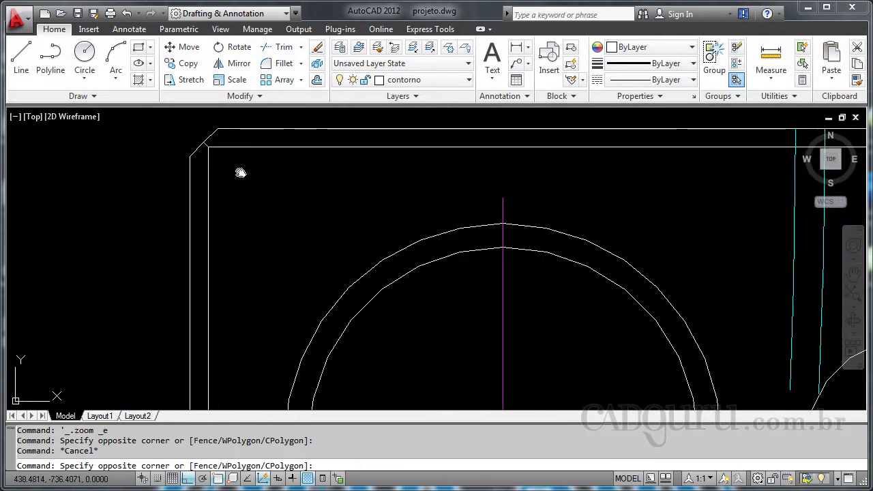
click(204, 144)
key(Escape)
scroll(270, 197, down, 5)
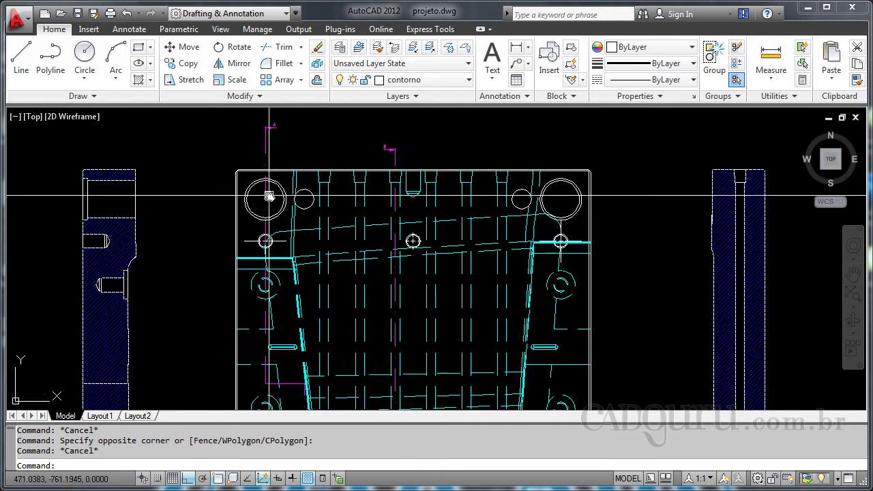
scroll(270, 196, down, 2)
scroll(286, 240, up, 8)
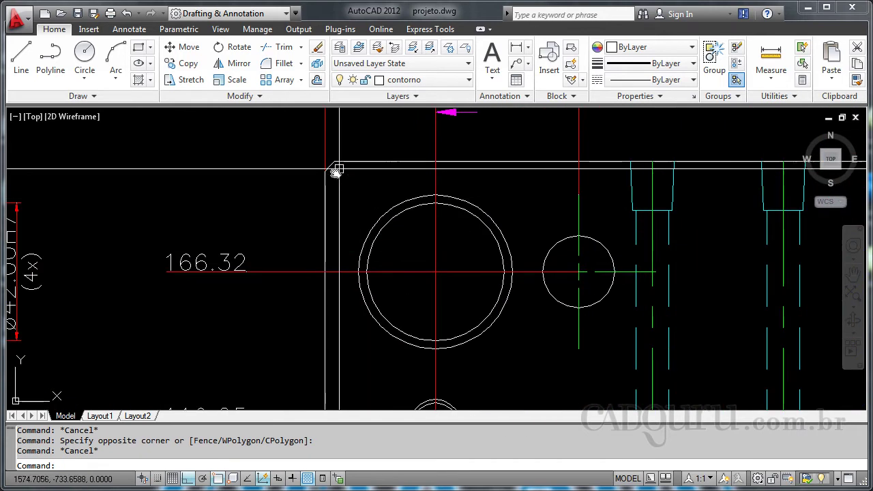
scroll(320, 191, down, 5)
scroll(469, 280, up, 2)
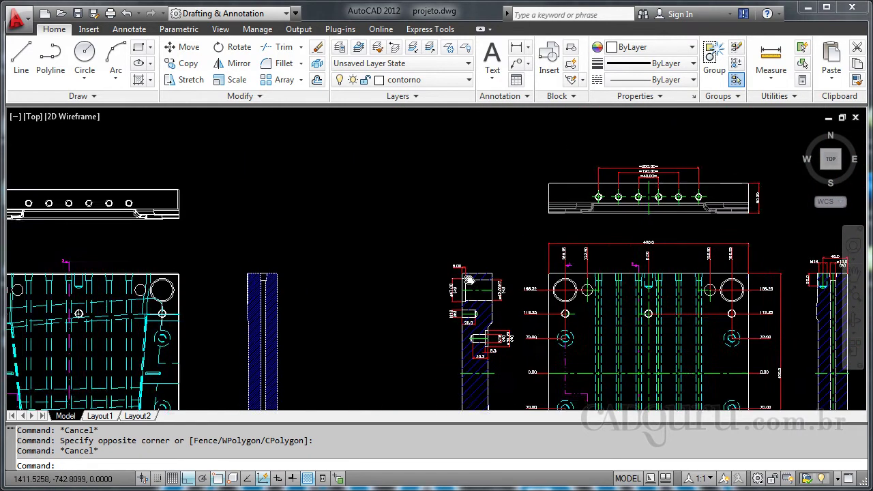
scroll(534, 259, up, 5)
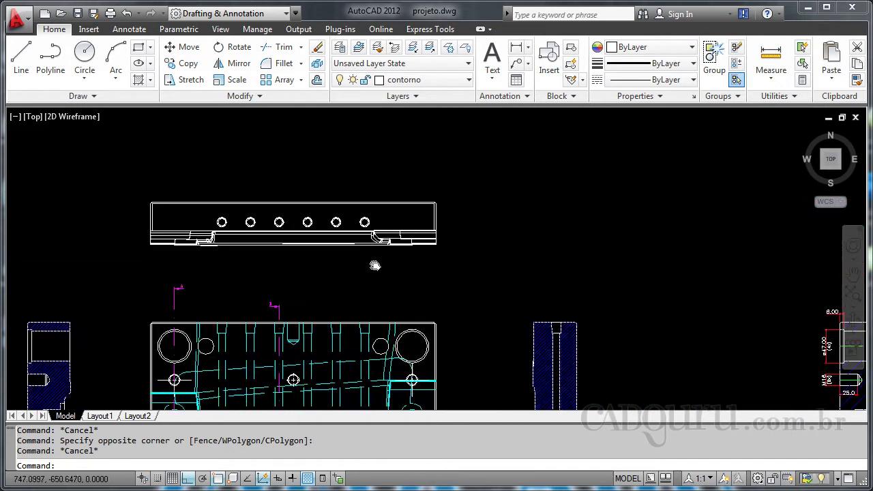
Step: Compare the cavity profile lines along the lower edge of the undimensioned six-hole view with those in the dimensioned version
scroll(456, 268, up, 3)
middle_drag(321, 250, 319, 277)
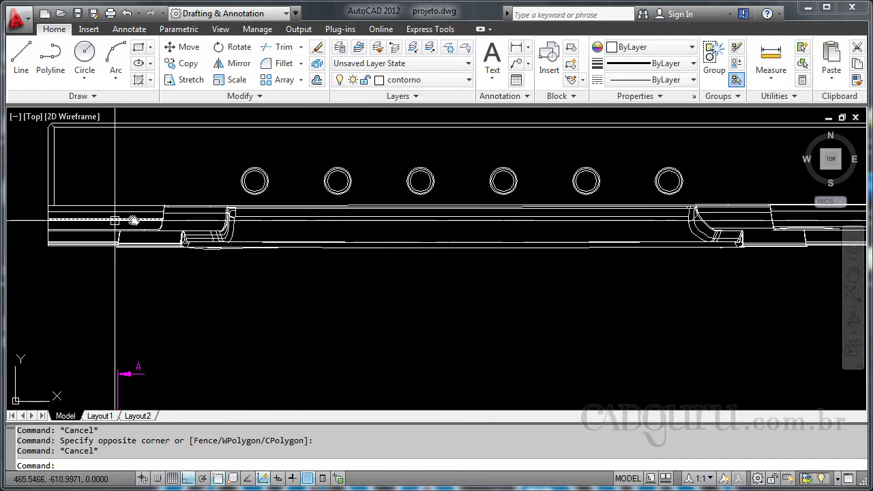
middle_drag(582, 239, 374, 254)
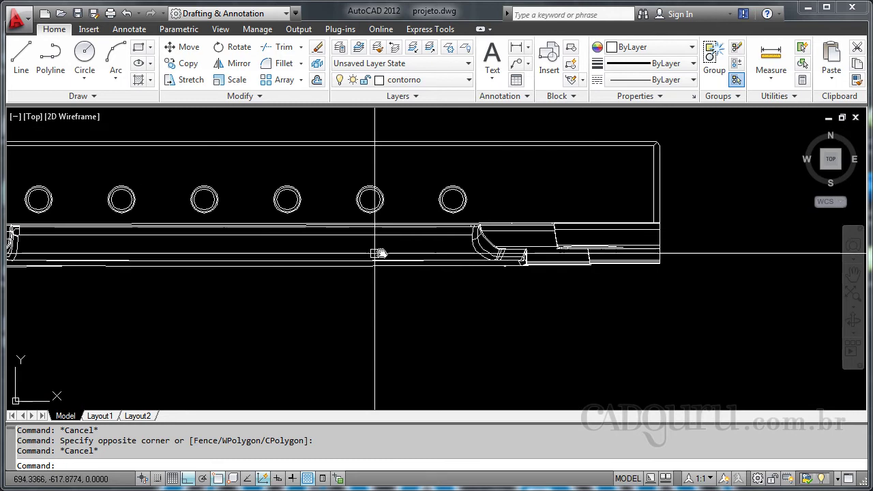
middle_drag(311, 246, 534, 258)
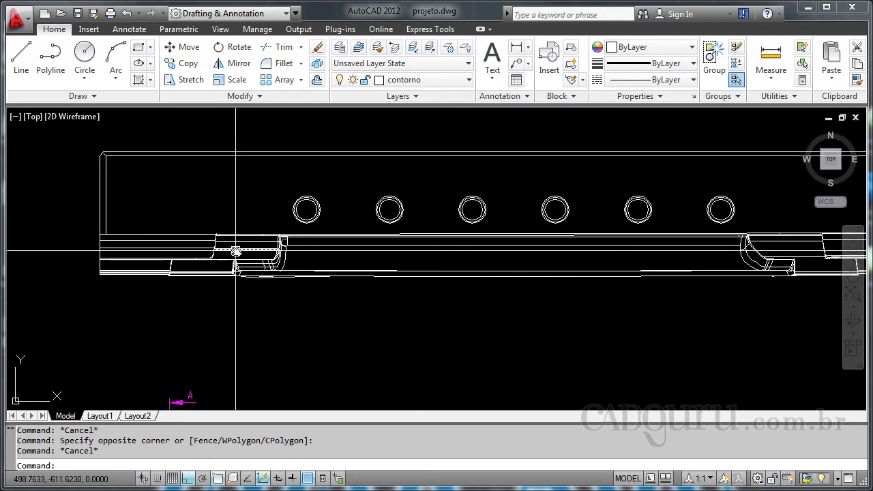
scroll(235, 251, down, 3)
mouse_move(481, 236)
middle_down()
mouse_move(507, 238)
mouse_move(403, 265)
middle_up()
scroll(506, 235, up, 4)
middle_drag(459, 257, 544, 256)
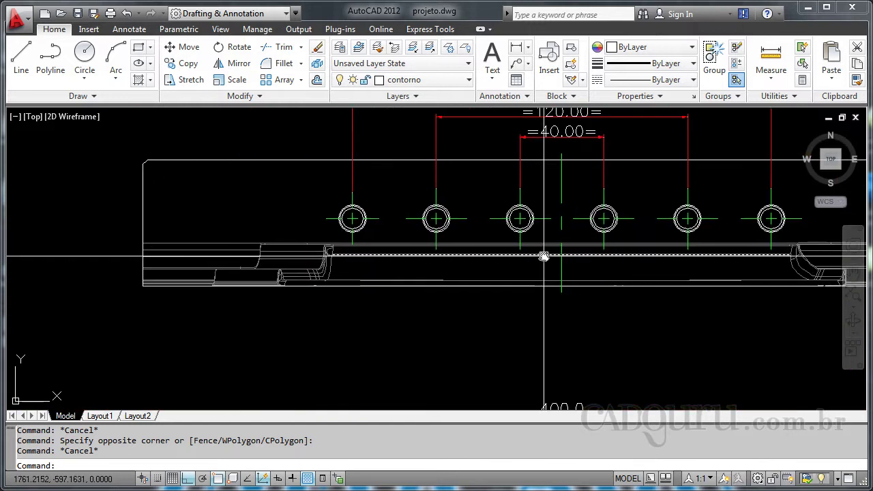
scroll(390, 270, down, 5)
scroll(335, 263, up, 5)
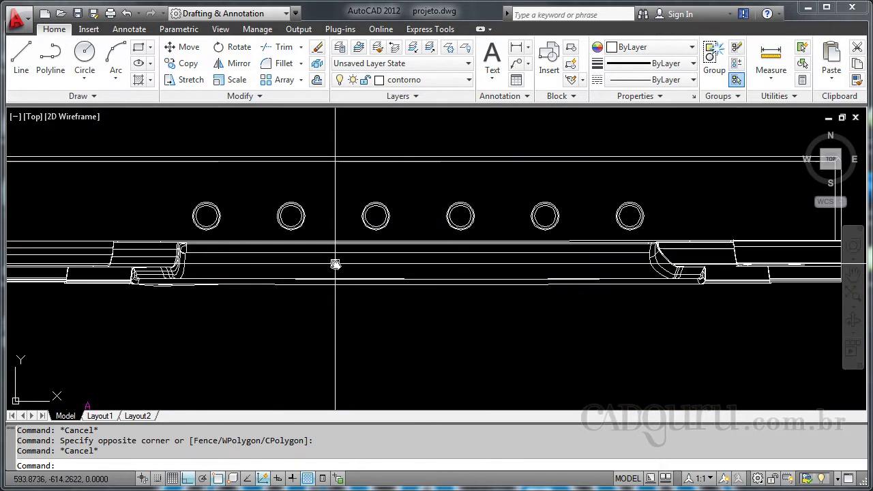
scroll(529, 178, down, 5)
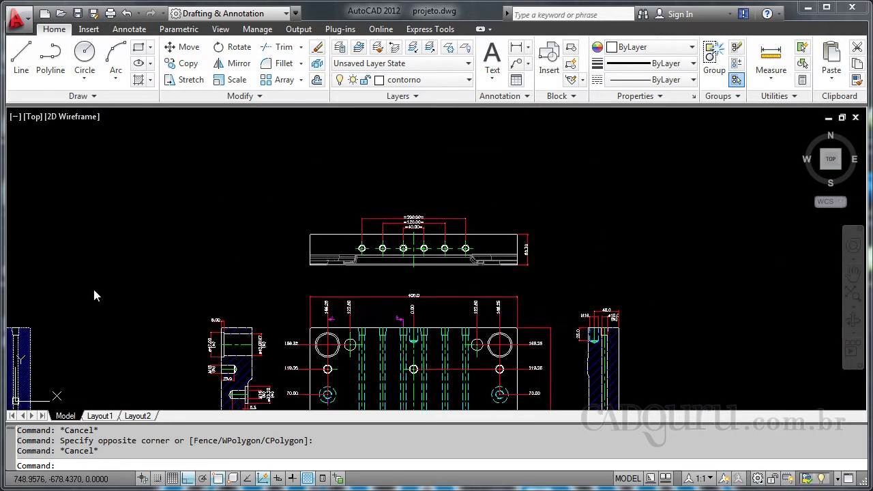
scroll(407, 261, up, 7)
scroll(451, 270, up, 2)
middle_drag(555, 302, 238, 259)
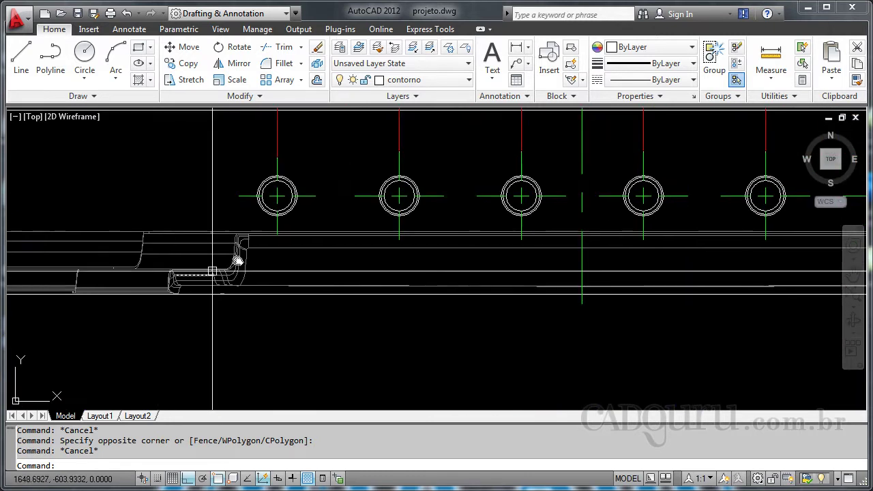
scroll(156, 244, down, 5)
scroll(431, 296, up, 5)
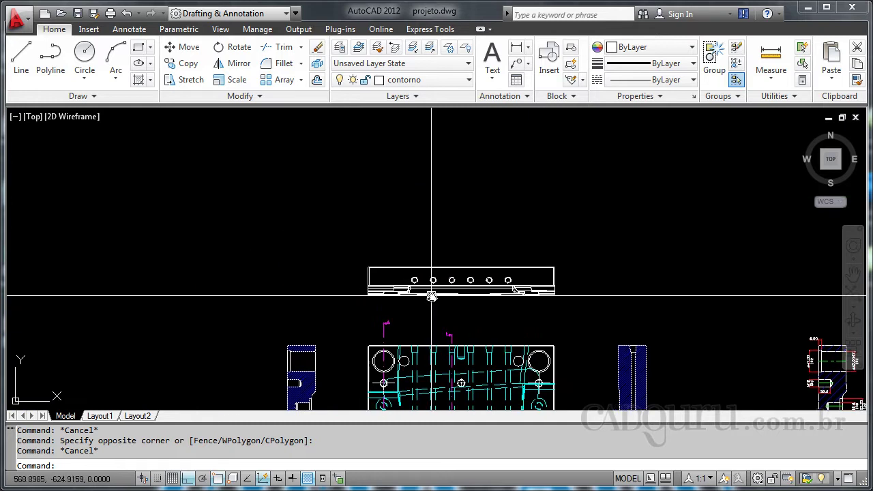
Step: Erase the nearly horizontal contour segment just above the lower edge of the undimensioned six-hole view, beside the left cavity step
scroll(323, 296, up, 2)
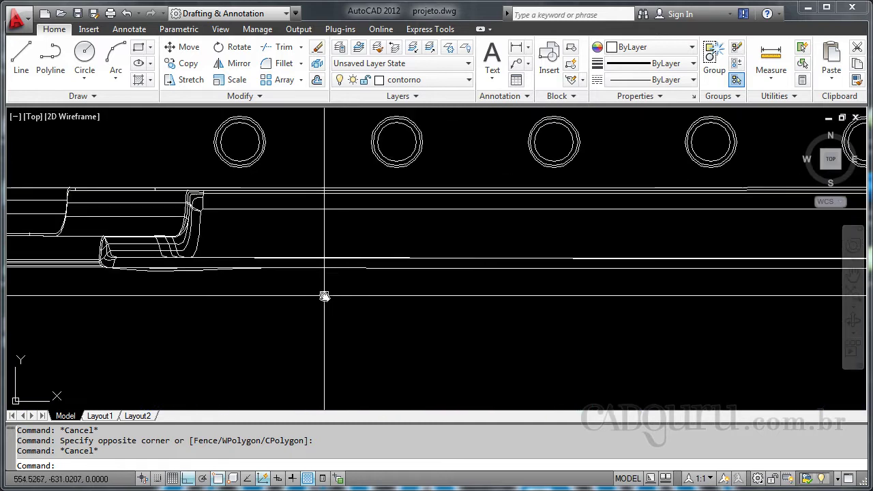
click(360, 261)
middle_drag(453, 312, 321, 269)
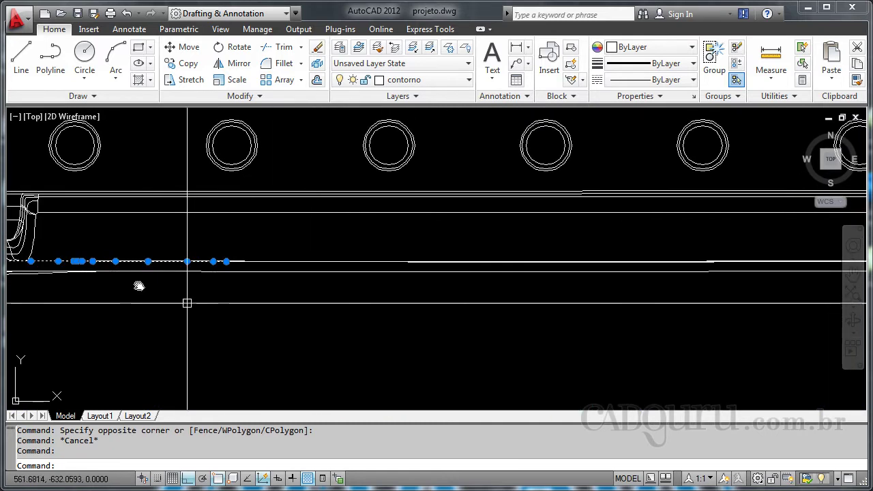
middle_drag(185, 303, 501, 292)
scroll(501, 292, up, 2)
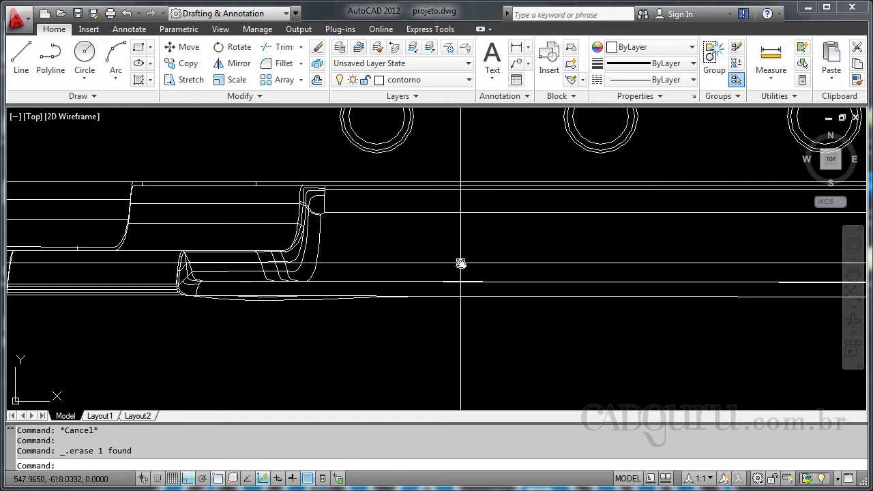
scroll(461, 263, down, 4)
middle_drag(599, 281, 437, 307)
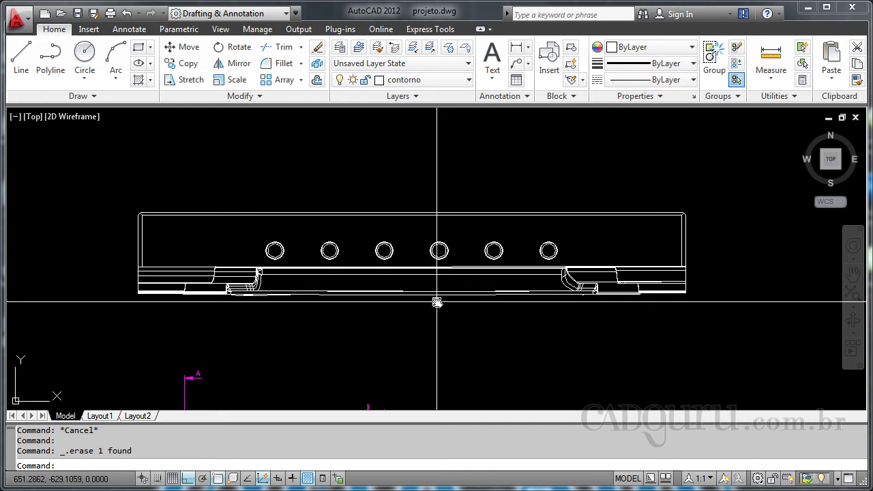
Step: Examine the chamfer lines and holes along the upper edge of the undimensioned main plate view with section marks A and B
scroll(437, 302, down, 4)
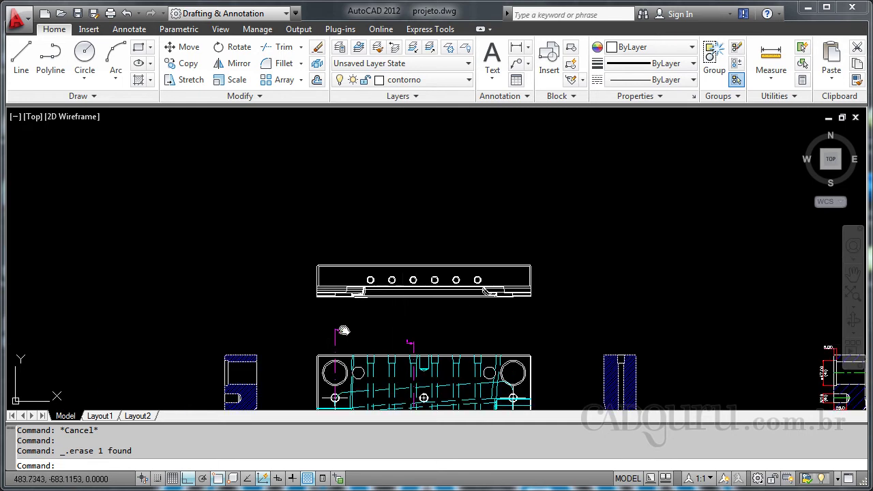
middle_drag(338, 344, 337, 266)
scroll(328, 285, up, 5)
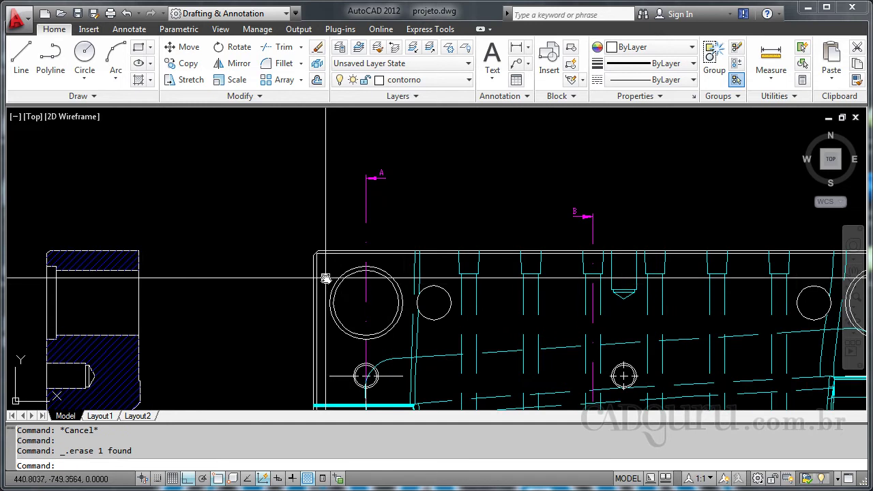
scroll(324, 276, up, 3)
scroll(384, 223, down, 3)
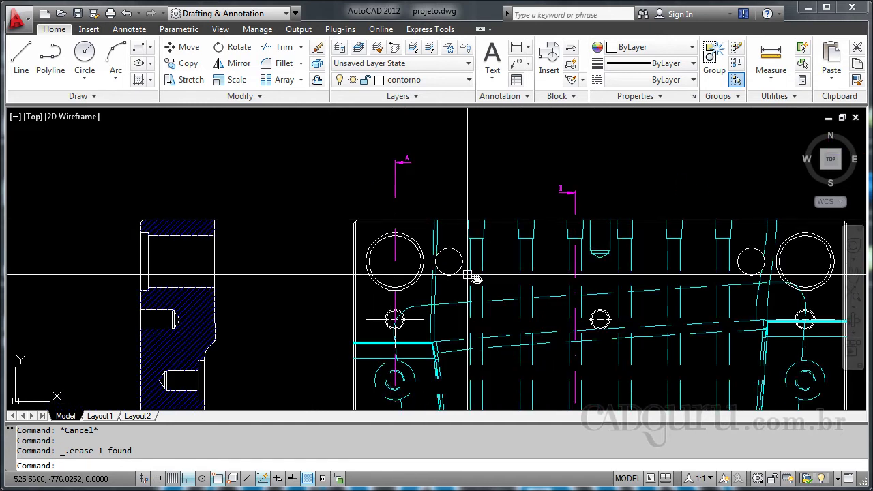
middle_drag(474, 279, 390, 276)
middle_drag(468, 279, 378, 279)
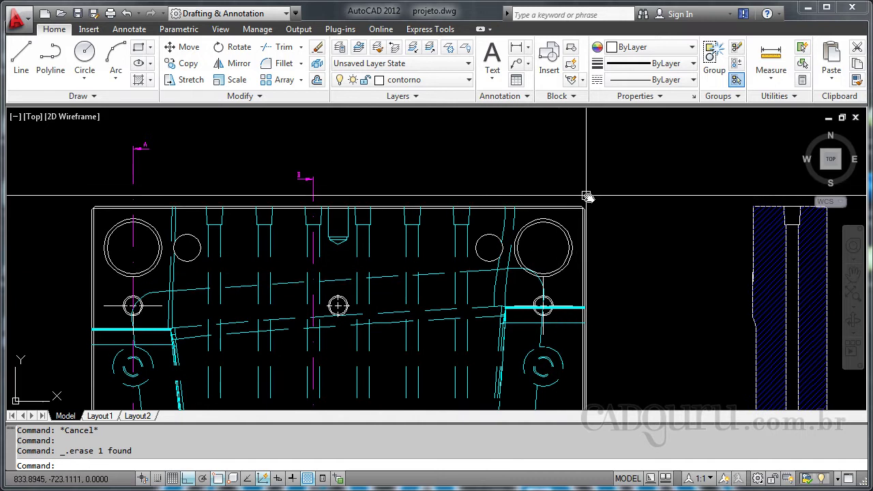
Step: Try to erase the upper edge contour line of the dimensioned plate view and undo the erasure
middle_drag(629, 227, 458, 225)
scroll(458, 225, down, 2)
scroll(457, 225, down, 2)
middle_drag(581, 259, 268, 267)
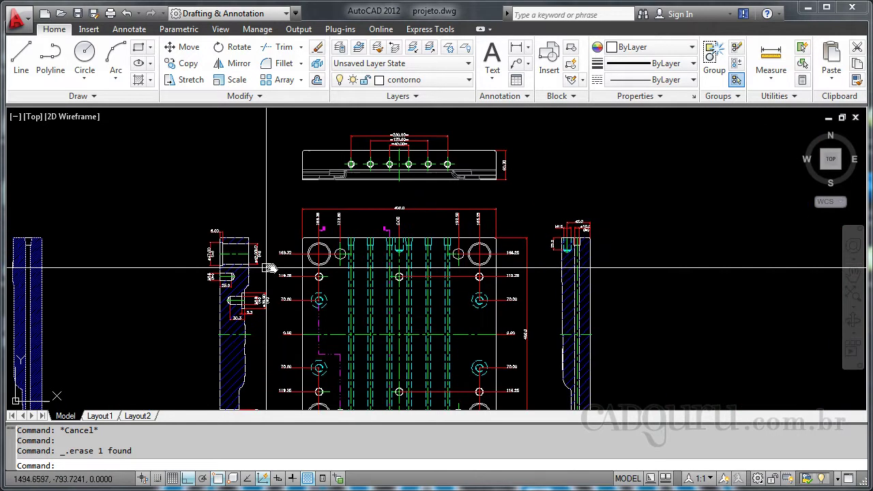
scroll(350, 244, up, 3)
click(372, 233)
scroll(372, 233, up, 3)
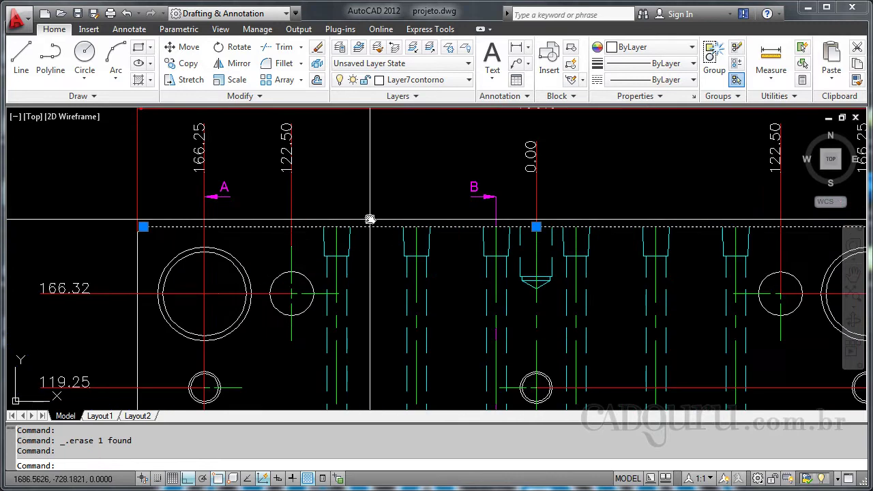
middle_drag(371, 220, 253, 234)
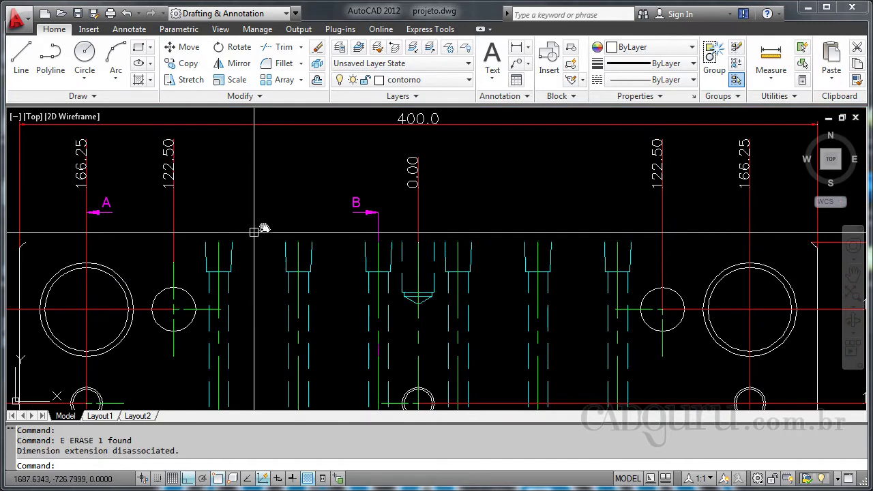
scroll(335, 197, down, 4)
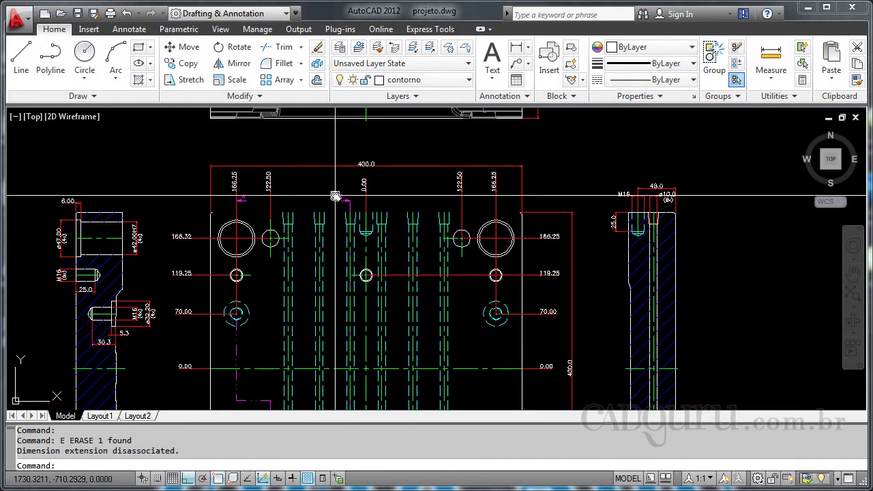
key(ctrl+z)
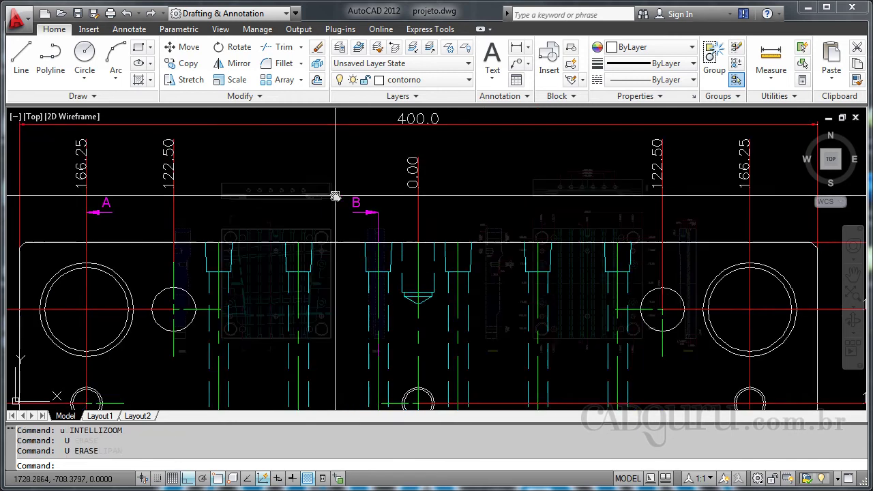
key(ctrl+z)
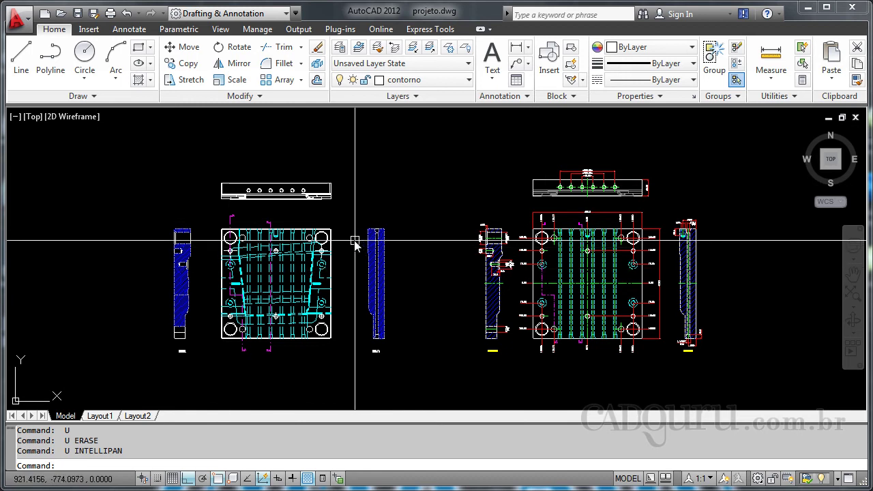
Step: Examine the hatching and contour at the upper end of the undimensioned section A-A view
scroll(349, 240, up, 5)
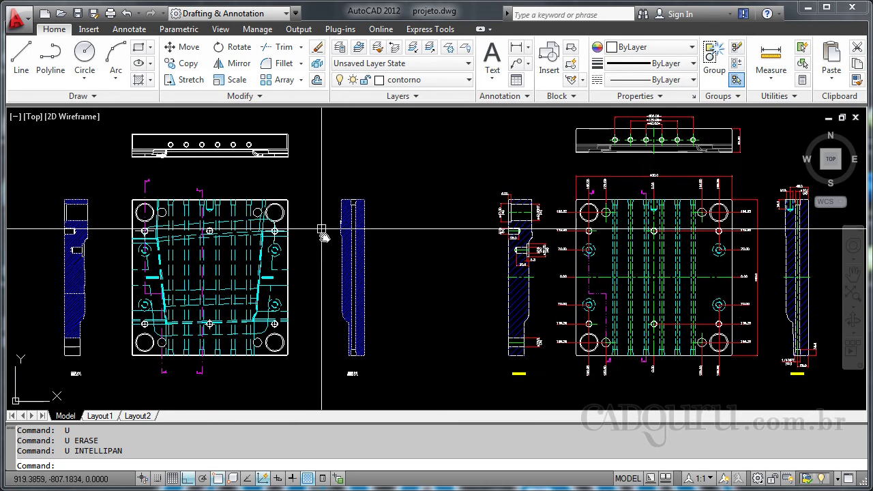
middle_drag(327, 243, 527, 234)
scroll(312, 224, up, 1)
scroll(386, 182, up, 3)
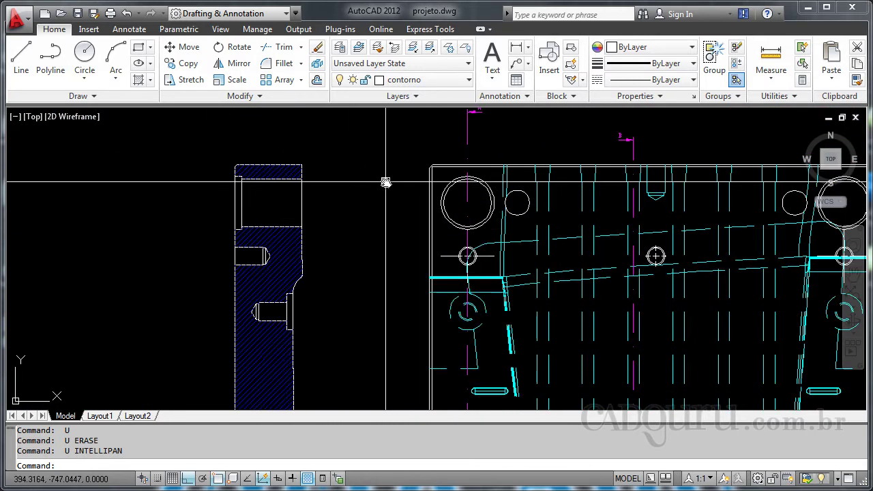
scroll(279, 170, up, 7)
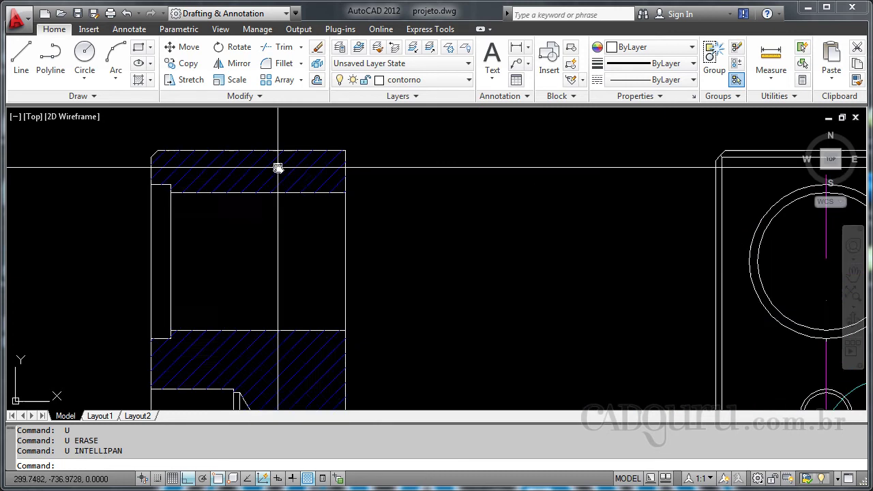
middle_drag(211, 192, 281, 198)
scroll(281, 197, up, 3)
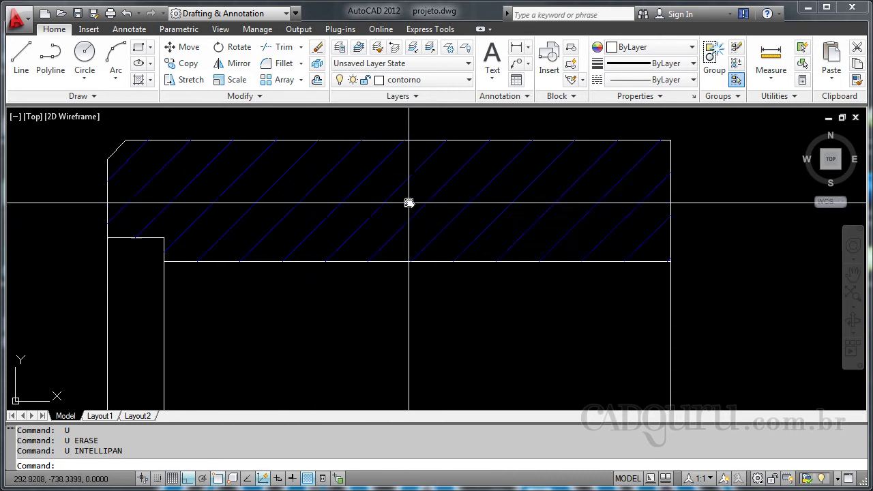
scroll(409, 191, down, 12)
Step: Compare the hatch spacing and hole contours in the dimensioned section AA and BB views with the undimensioned sections
middle_drag(494, 241, 306, 210)
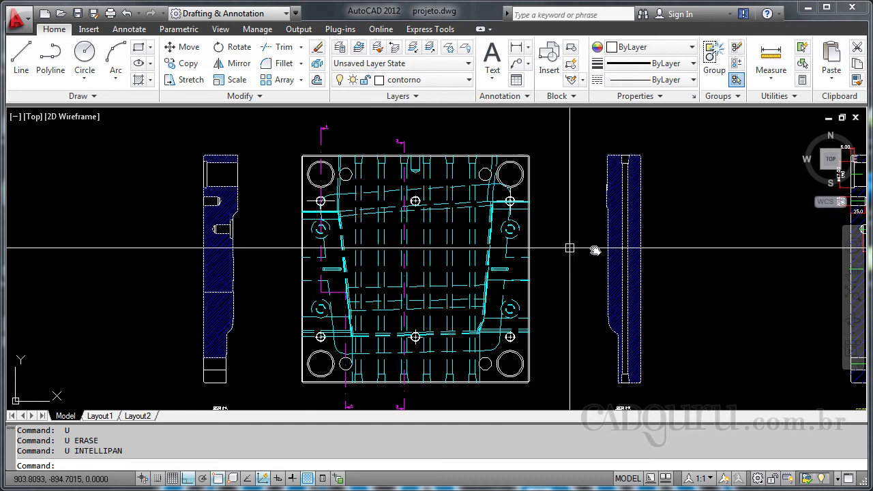
middle_drag(569, 248, 92, 242)
middle_drag(386, 276, 273, 271)
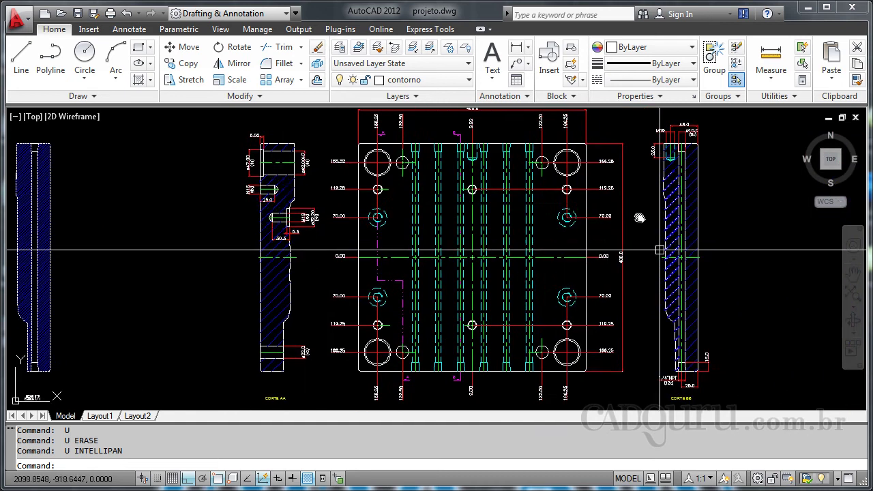
scroll(685, 245, up, 5)
scroll(552, 215, down, 3)
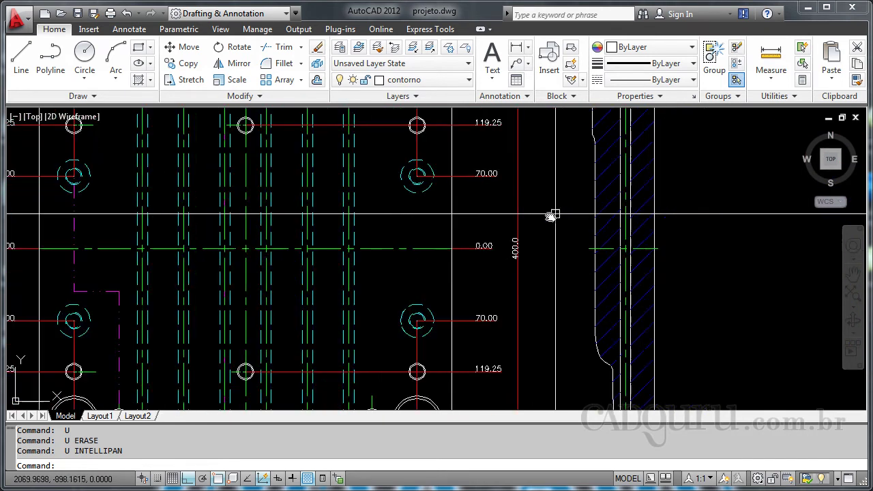
middle_drag(552, 214, 754, 277)
scroll(466, 201, up, 6)
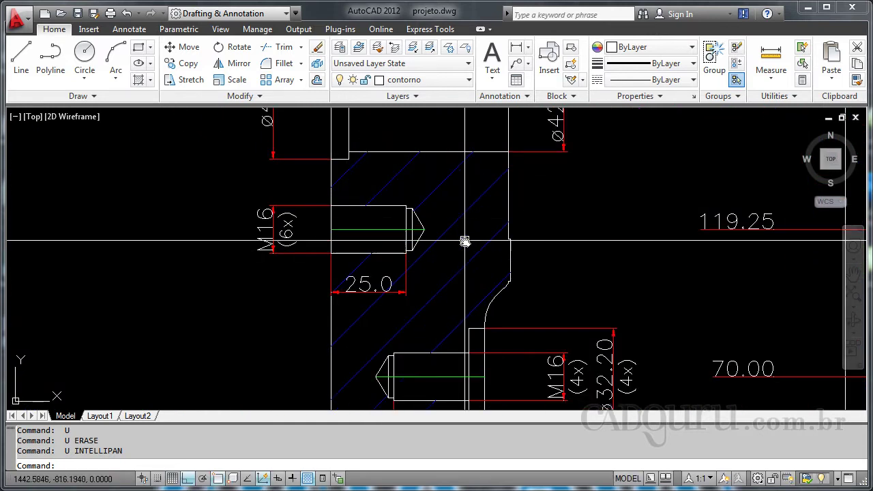
scroll(462, 236, down, 5)
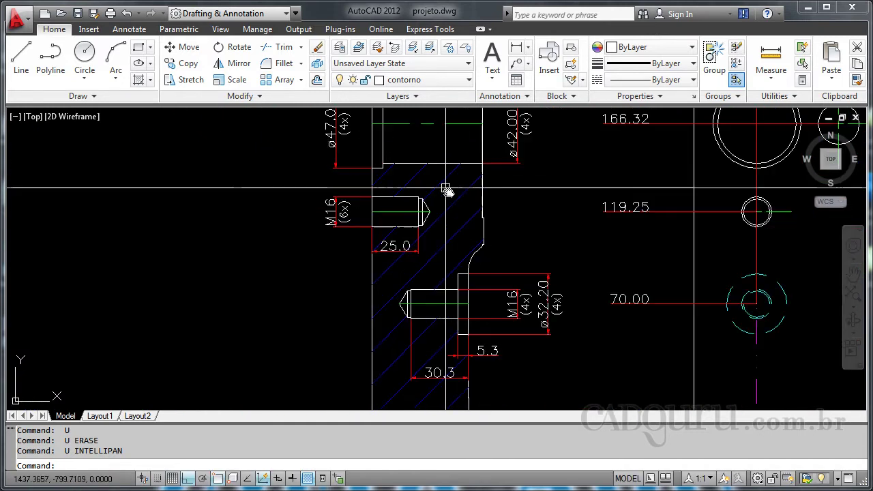
middle_drag(448, 214, 299, 227)
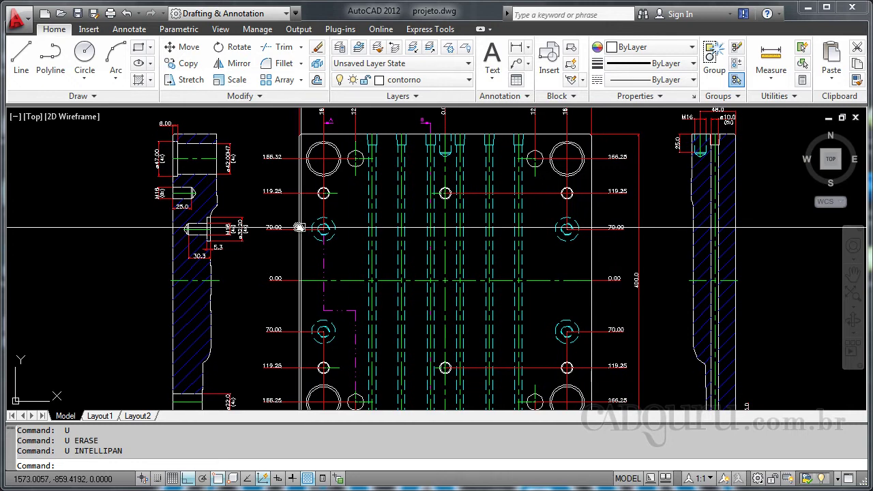
scroll(266, 210, down, 3)
scroll(494, 256, down, 2)
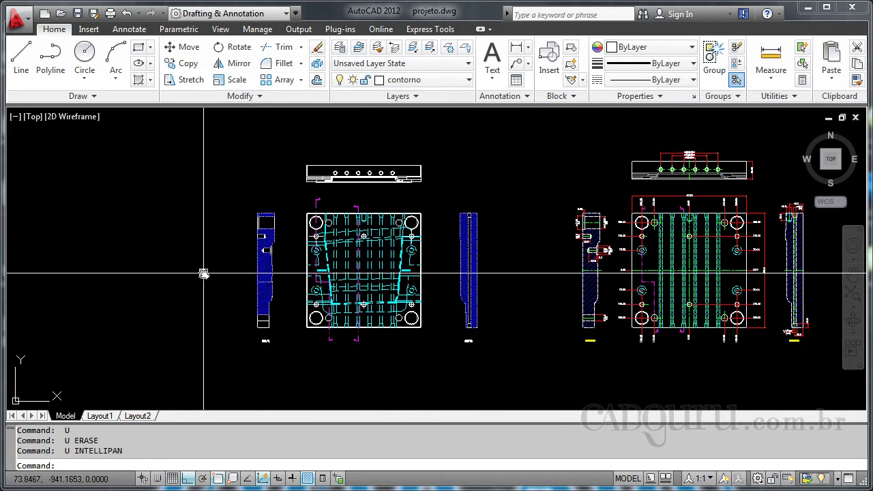
Step: Select the hatch around the blind holes in the undimensioned section A-A view to inspect its extent, and clear the selection
scroll(212, 261, up, 3)
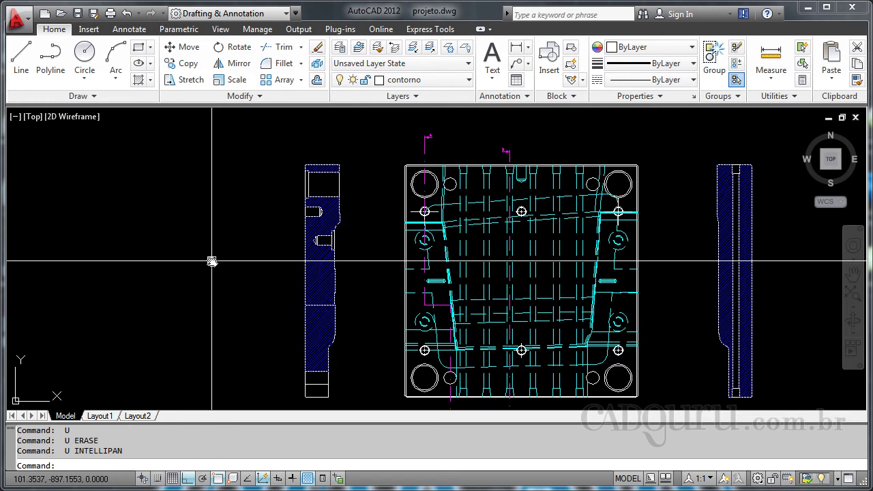
scroll(319, 224, up, 5)
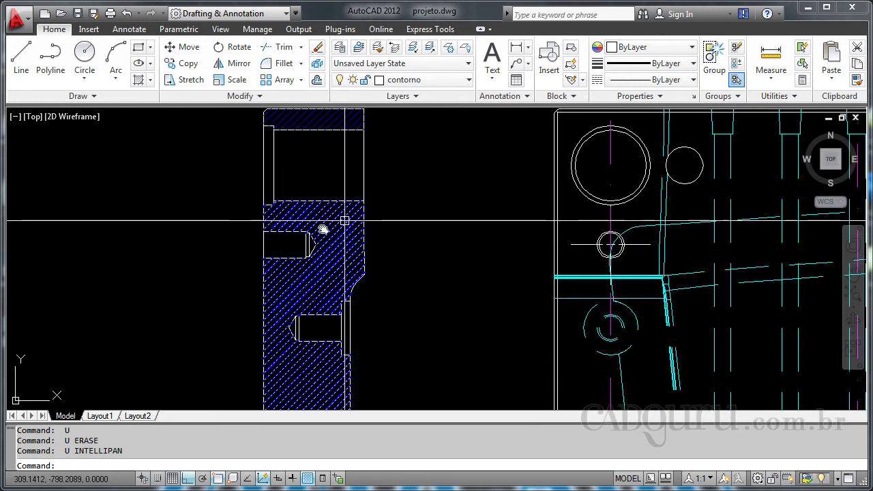
middle_drag(434, 224, 462, 240)
scroll(374, 312, up, 4)
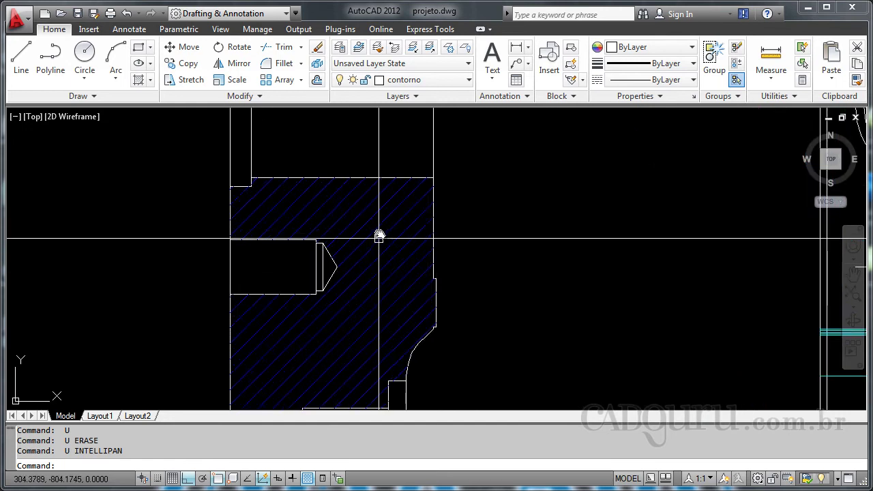
click(373, 232)
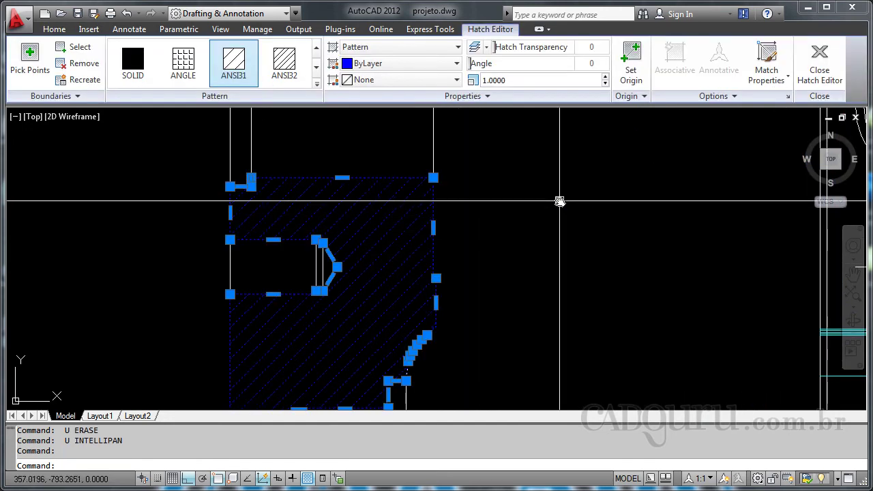
key(Escape)
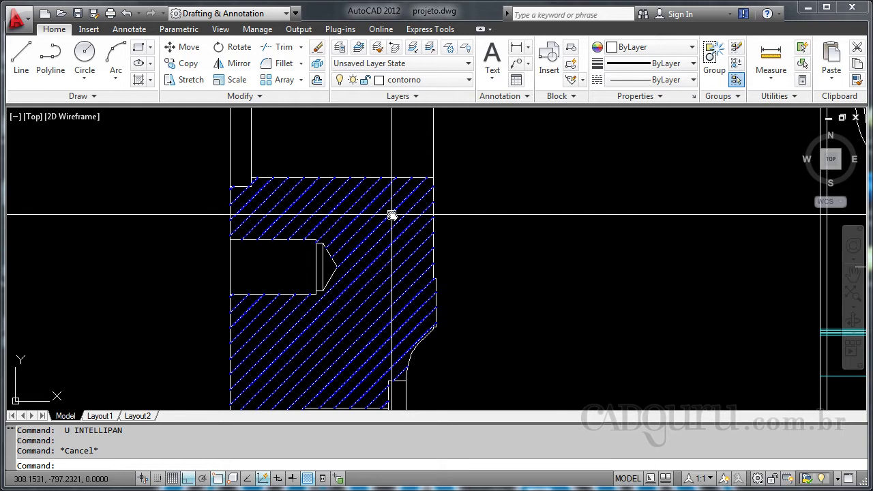
Step: Erase the lower hatch region of the undimensioned section A-A view, below the horizontal dividing line
scroll(392, 215, down, 4)
middle_drag(414, 321, 394, 185)
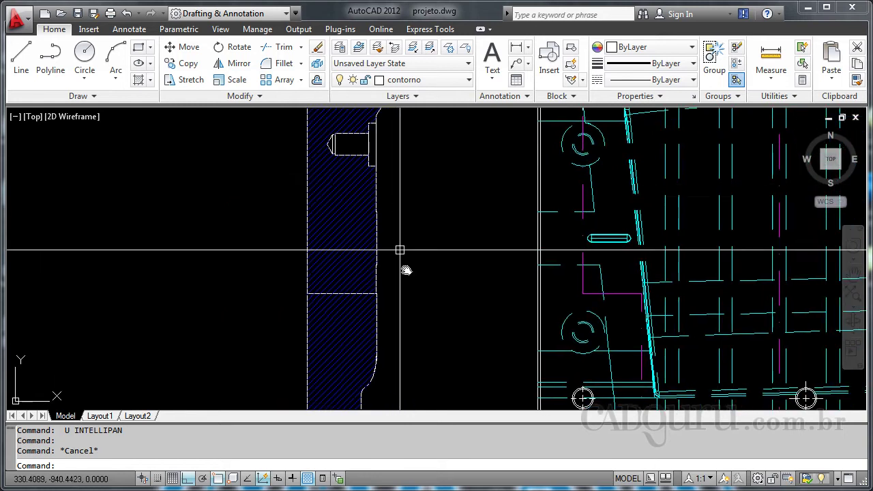
middle_drag(400, 251, 404, 85)
click(360, 172)
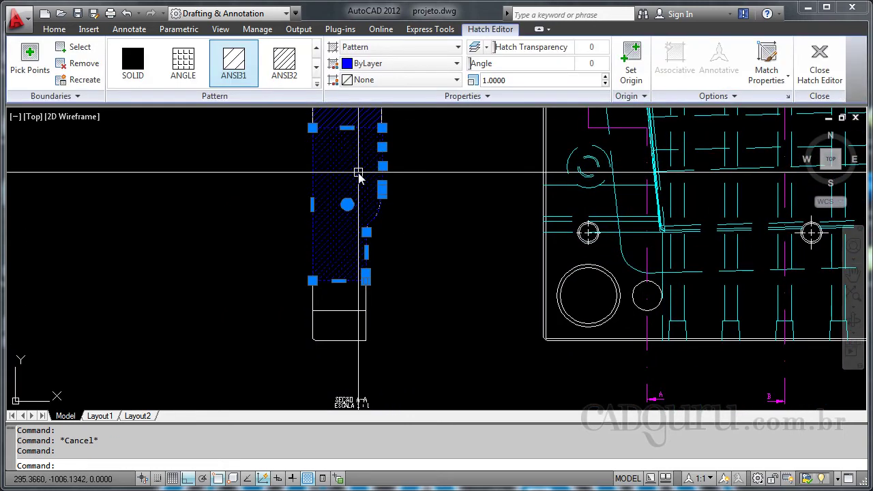
key(Delete)
middle_drag(361, 129, 360, 172)
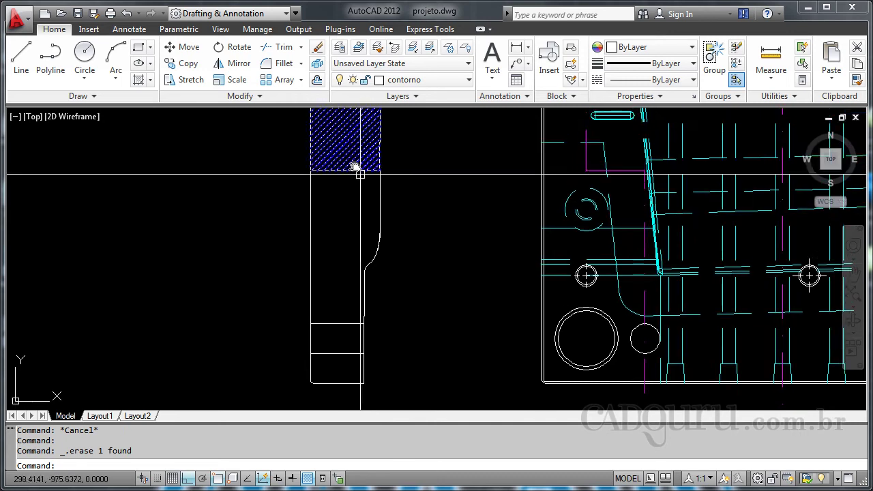
scroll(415, 180, down, 5)
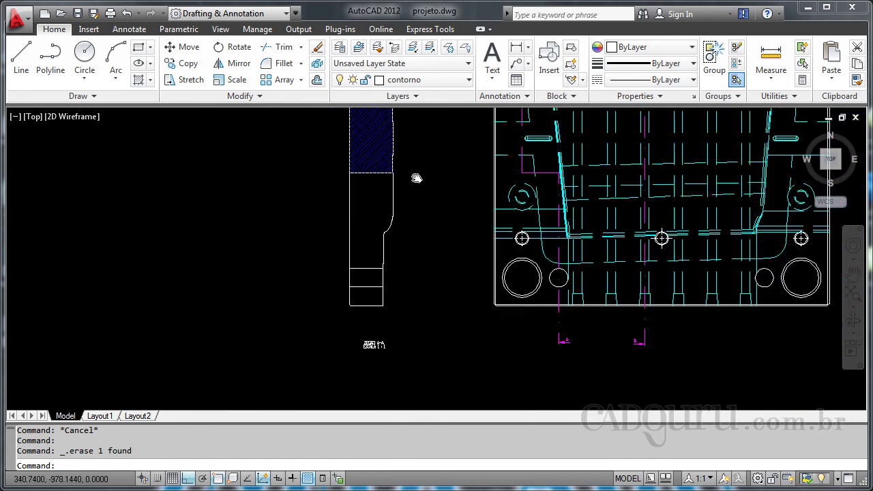
Step: Examine the section marks A and B above the upper edge of the dimensioned plate view
middle_drag(638, 220, 189, 346)
middle_drag(607, 296, 293, 273)
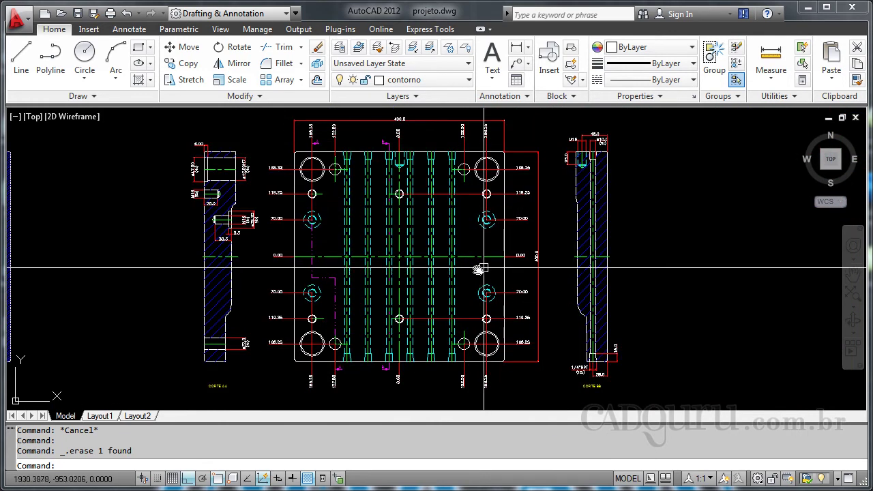
middle_click(172, 254)
middle_click(171, 255)
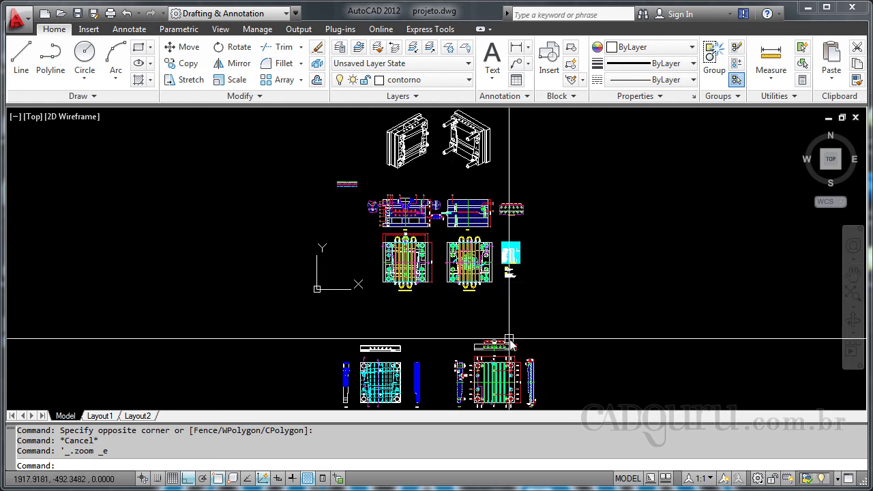
middle_drag(508, 341, 499, 233)
scroll(468, 194, up, 8)
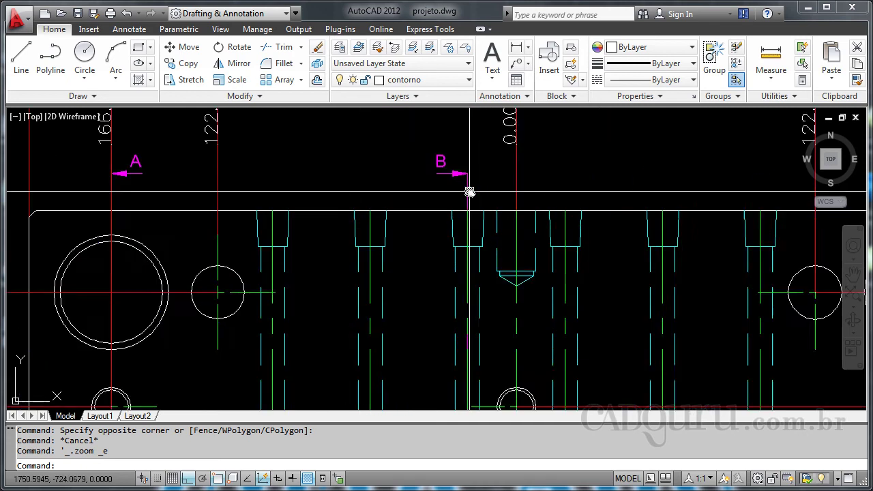
middle_drag(374, 197, 426, 236)
scroll(509, 259, up, 2)
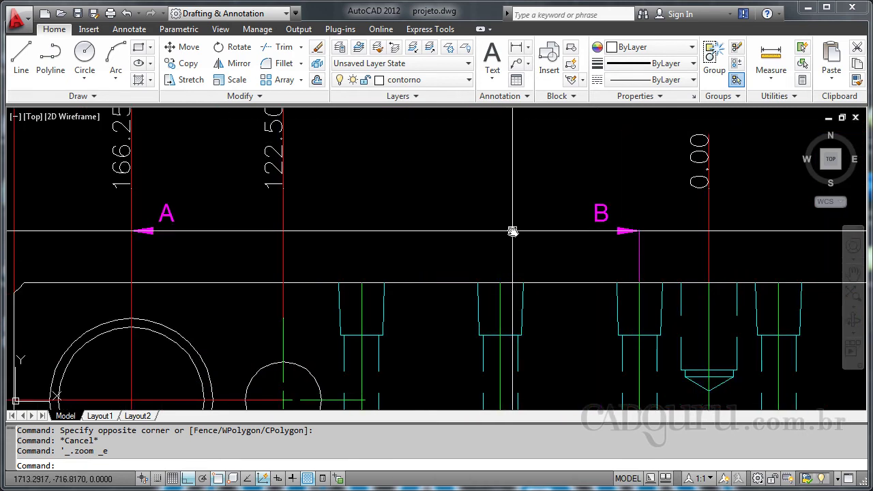
scroll(591, 204, up, 3)
middle_drag(676, 236, 512, 245)
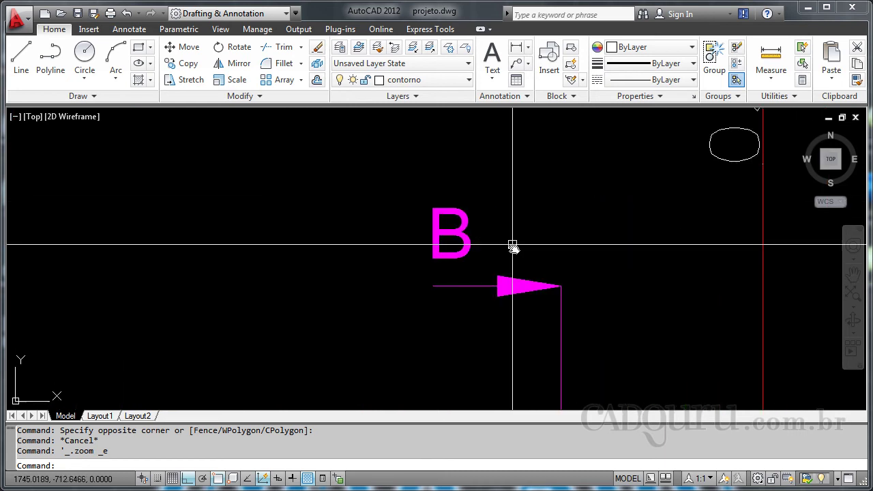
scroll(355, 232, down, 3)
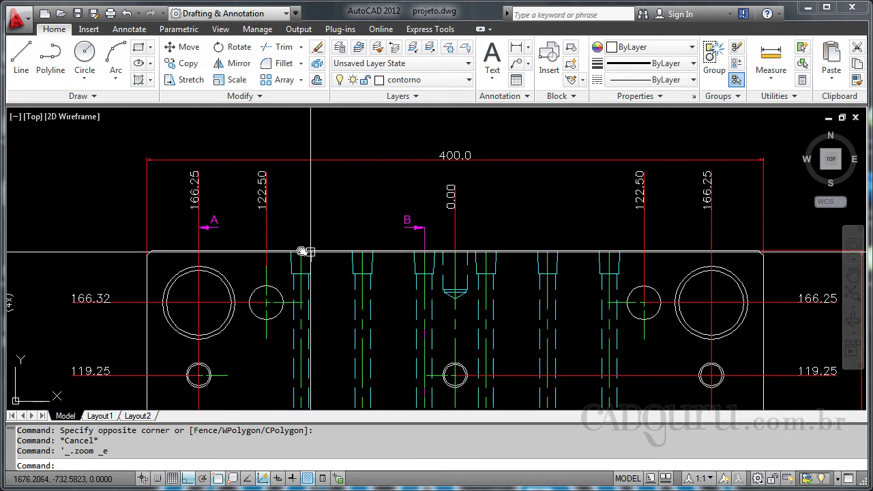
Step: Compare the section marks A and B above the undimensioned main plate view with the dimensioned version's marks
scroll(232, 244, down, 3)
scroll(183, 233, down, 2)
middle_drag(191, 269, 740, 304)
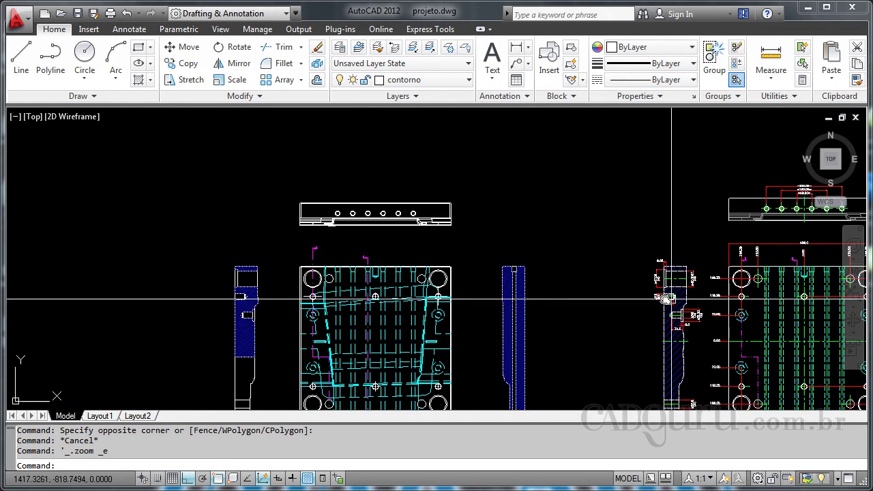
scroll(327, 252, up, 6)
scroll(350, 271, up, 2)
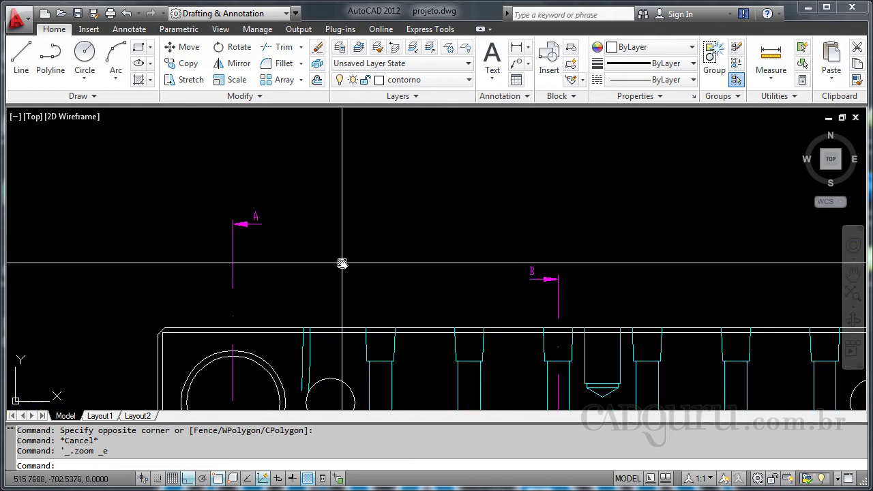
scroll(539, 290, down, 1)
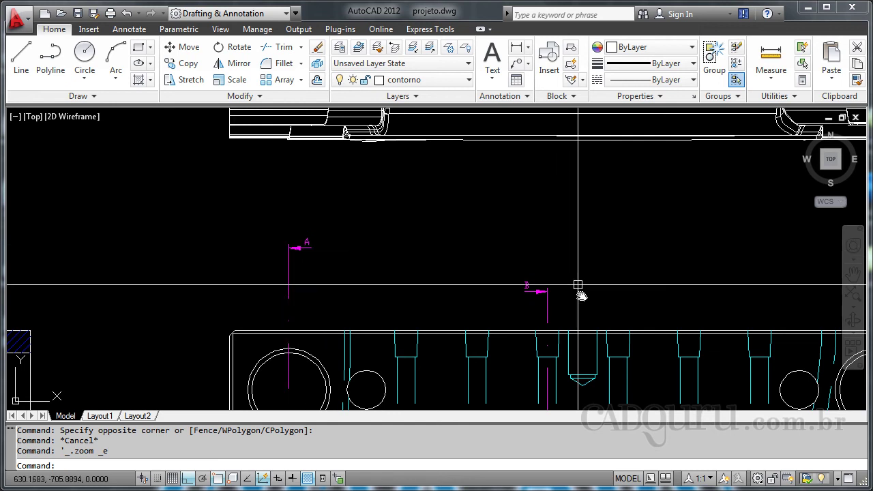
Step: Inspect the letter and arrow of section mark B above the undimensioned main plate view
scroll(541, 286, up, 4)
middle_drag(541, 279, 457, 255)
scroll(458, 266, up, 3)
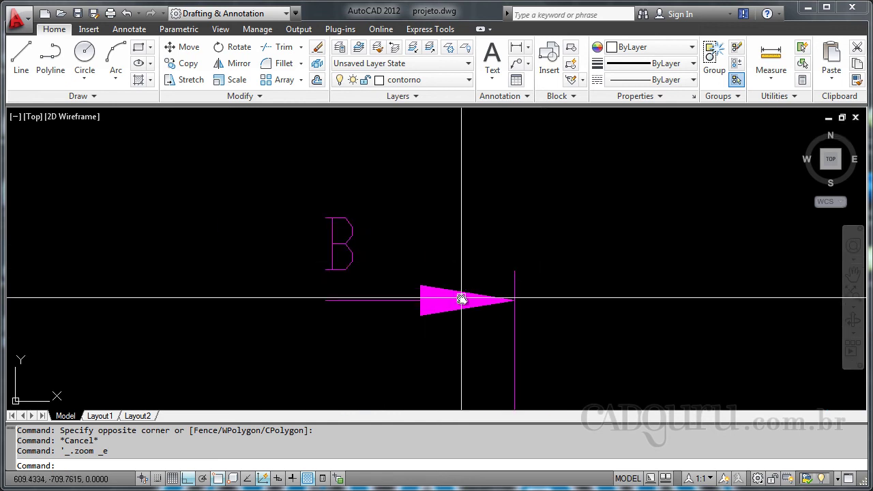
middle_drag(289, 185, 327, 216)
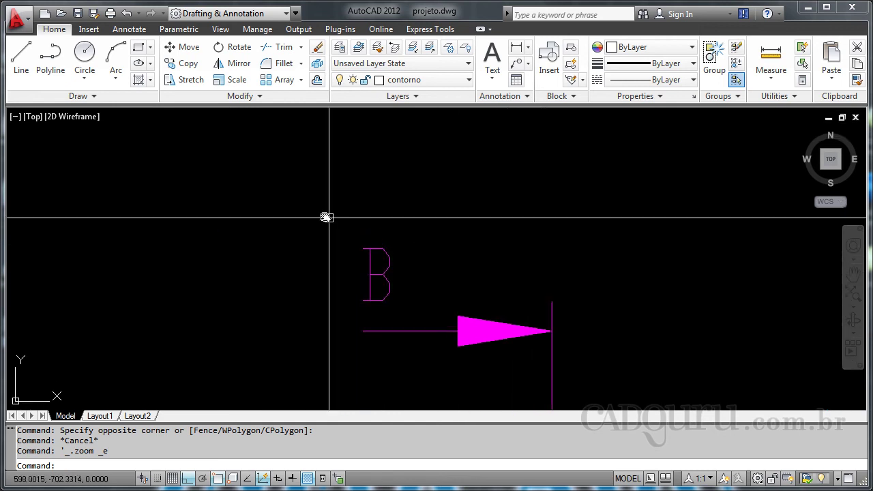
click(324, 210)
click(431, 321)
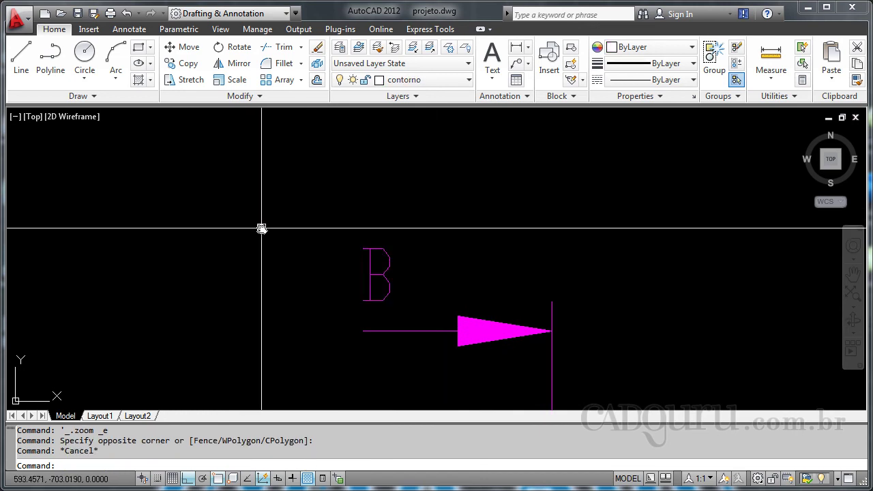
Step: Examine the overall arrangement of hidden lines, centre lines and section path in the dimensioned main plate view
scroll(288, 189, down, 10)
middle_drag(565, 250, 360, 265)
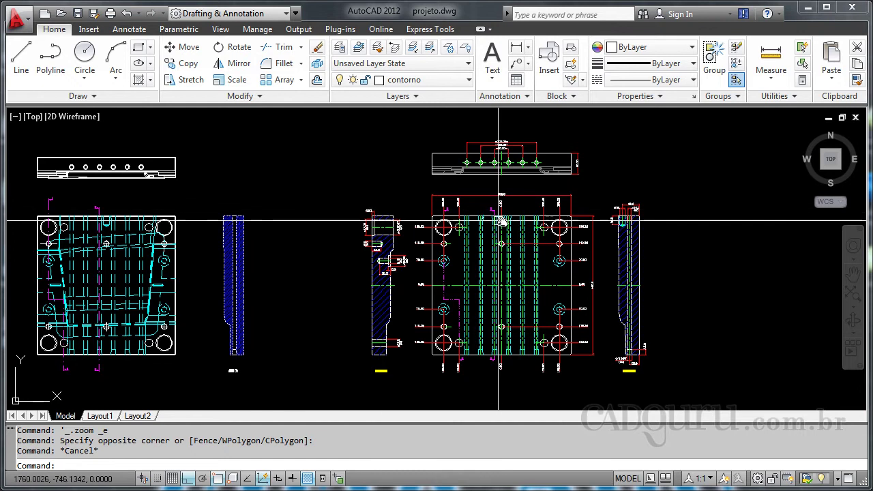
scroll(473, 166, up, 6)
middle_drag(439, 189, 433, 261)
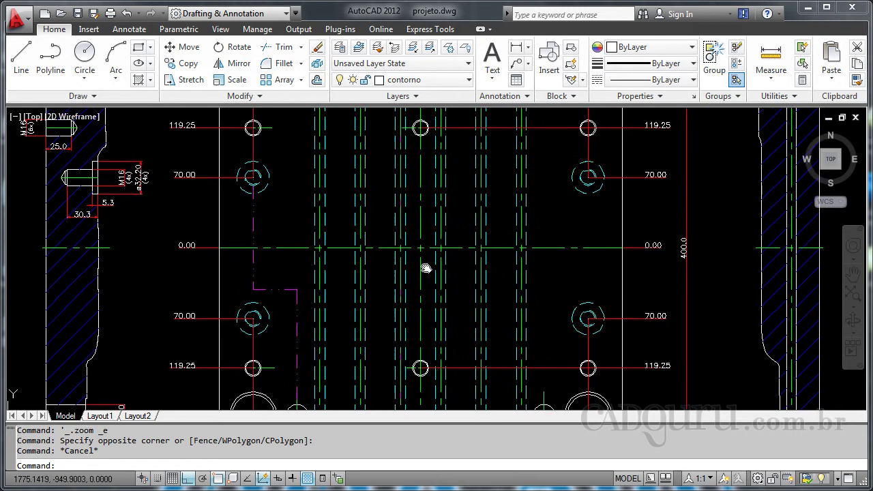
scroll(417, 212, down, 2)
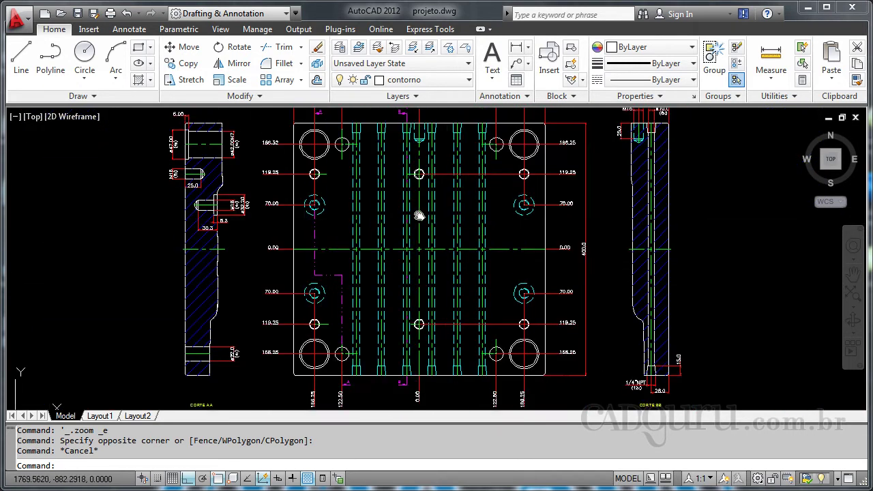
middle_drag(417, 218, 405, 300)
scroll(415, 223, down, 2)
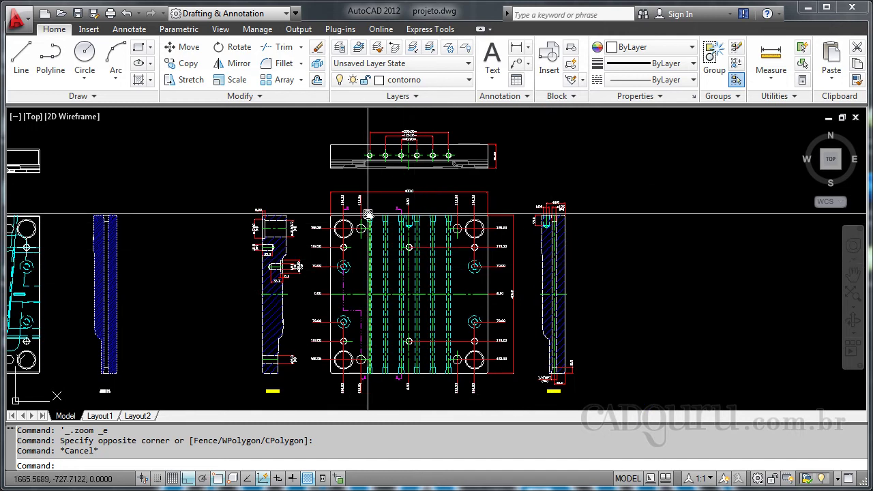
Step: Examine the hole centre lines and position dimensions around the upper half of the dimensioned plate view
middle_drag(242, 303, 263, 280)
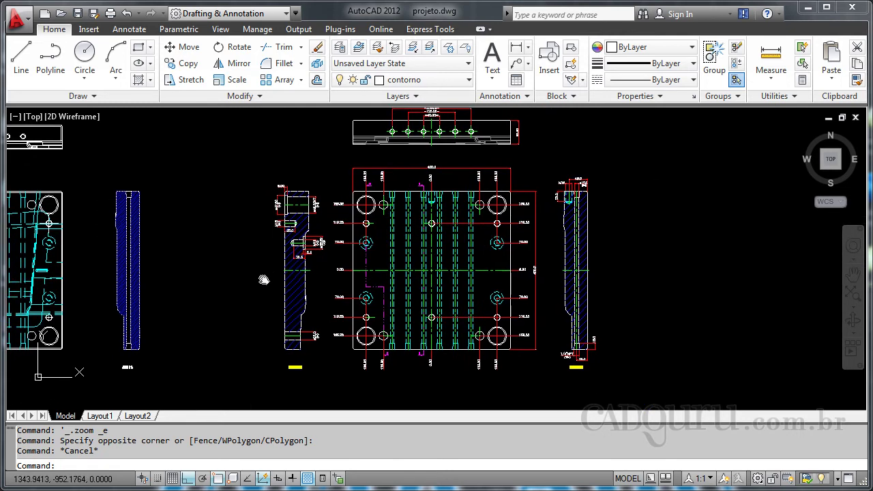
scroll(373, 273, up, 5)
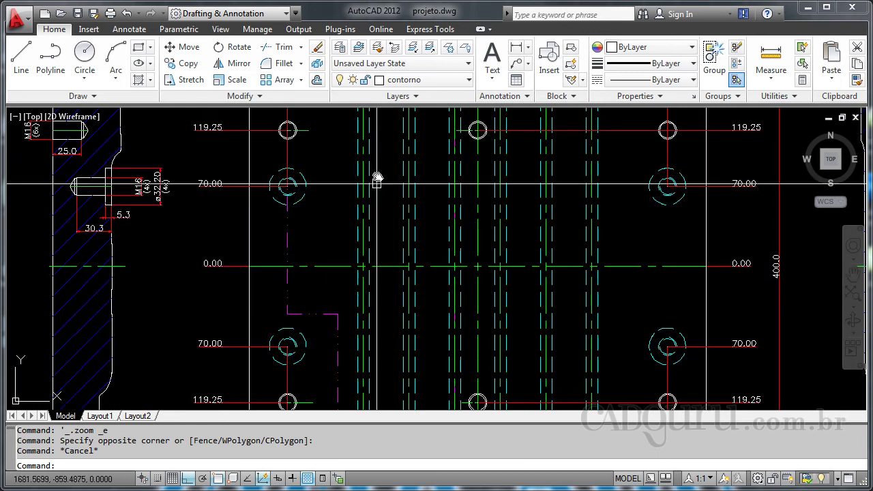
middle_drag(613, 184, 559, 334)
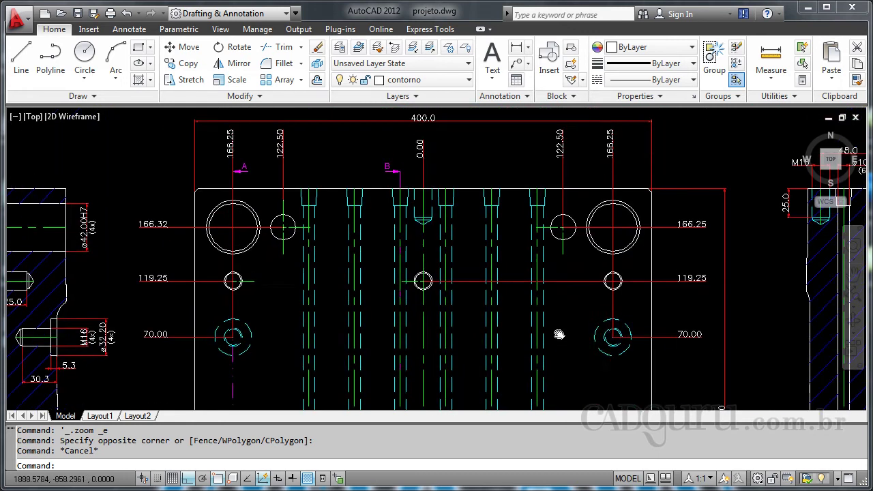
scroll(636, 223, up, 3)
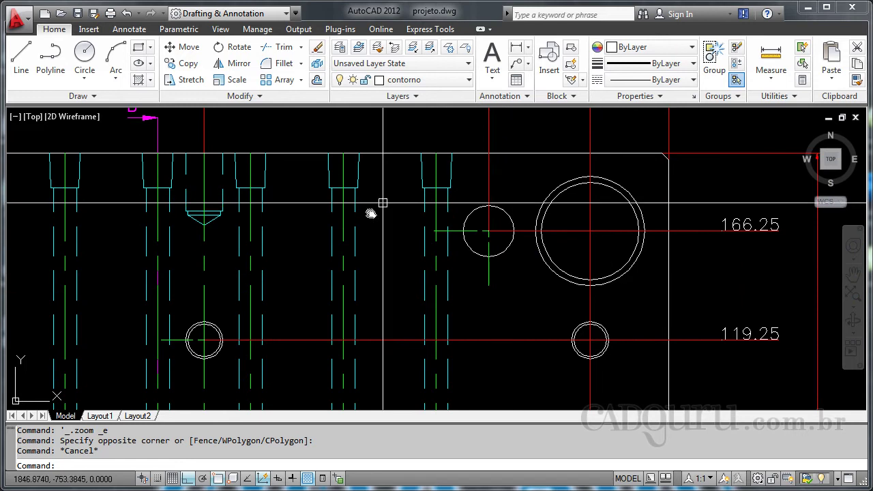
middle_drag(371, 213, 804, 271)
scroll(413, 228, down, 5)
middle_drag(569, 313, 489, 214)
scroll(459, 298, up, 2)
scroll(580, 239, down, 4)
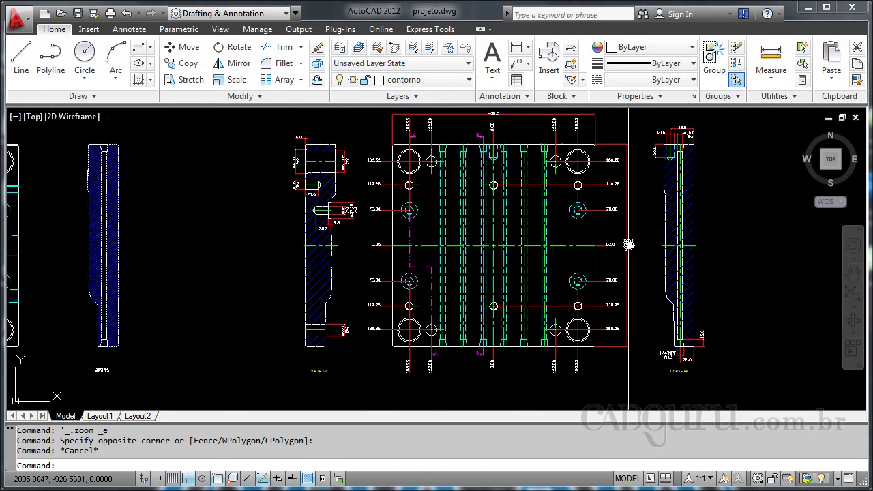
Step: Examine the hole spacing dimensions and centre marks in the dimensioned edge view above the main plate
scroll(491, 240, up, 2)
mouse_move(454, 178)
middle_down()
mouse_move(456, 148)
mouse_move(445, 152)
mouse_move(684, 402)
middle_up()
scroll(481, 253, up, 4)
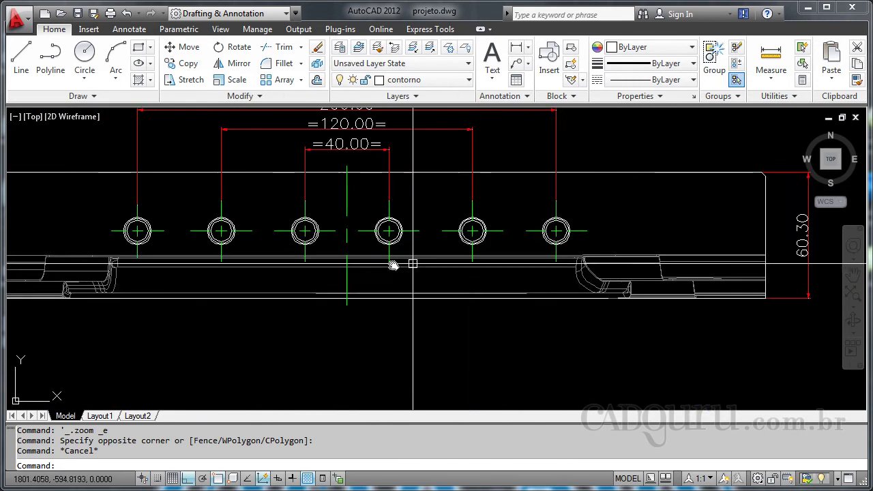
mouse_move(400, 263)
middle_down()
mouse_move(485, 286)
mouse_move(456, 287)
middle_up()
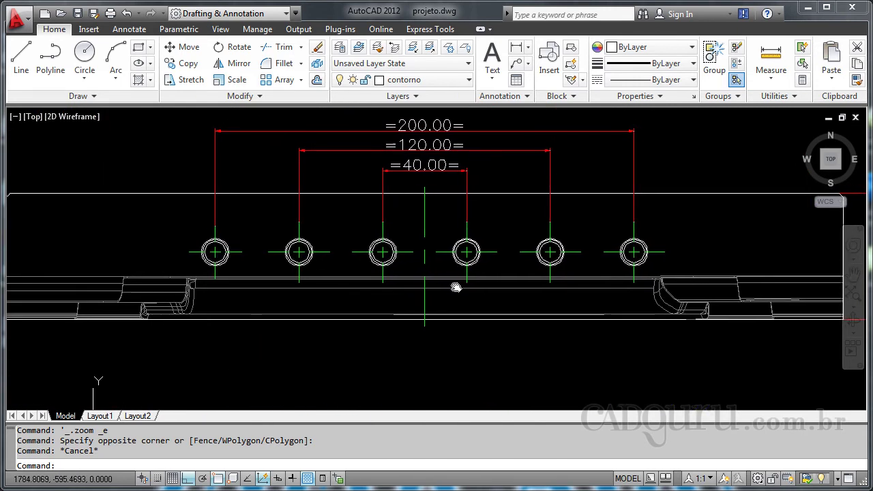
Step: Compare the undimensioned edge, plate and section views with the dimensioned set of views
scroll(477, 289, down, 6)
drag(444, 276, 350, 200)
scroll(350, 201, down, 2)
mouse_move(173, 226)
middle_down()
mouse_move(530, 212)
mouse_move(584, 197)
middle_up()
scroll(442, 199, up, 2)
middle_drag(420, 211, 423, 196)
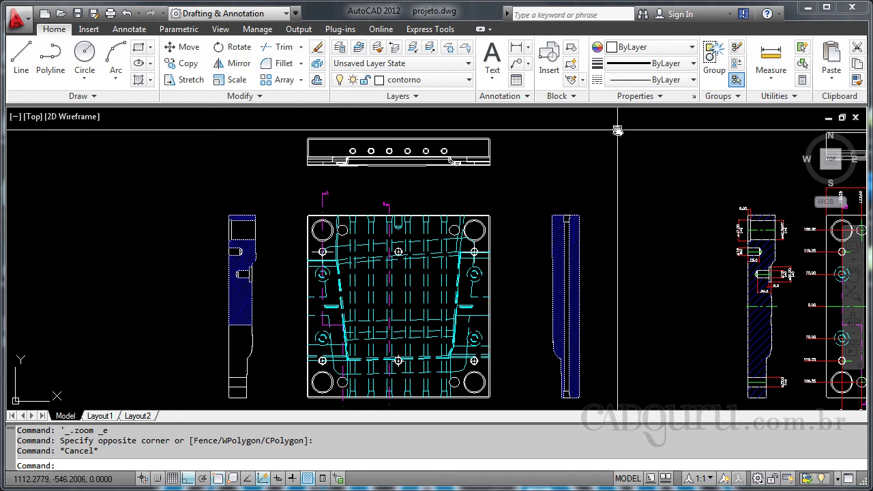
scroll(591, 218, down, 3)
middle_drag(610, 243, 438, 218)
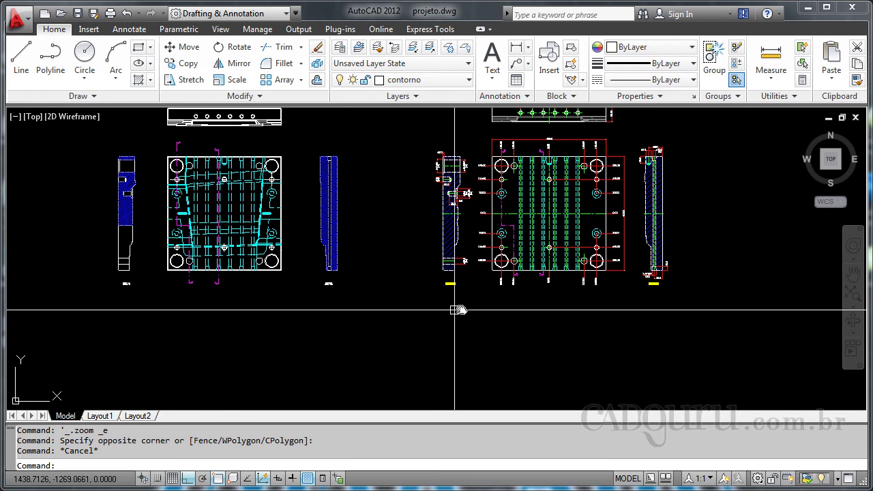
Step: Inspect section marks A and B below the dimensioned plate view and the CORTE AA label under its section
scroll(456, 310, up, 6)
middle_drag(452, 300, 464, 416)
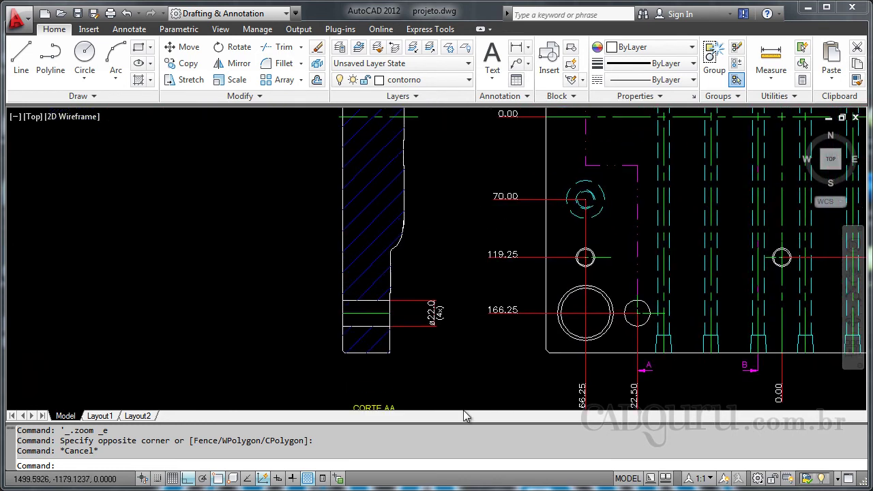
middle_drag(531, 268, 428, 232)
scroll(564, 327, up, 4)
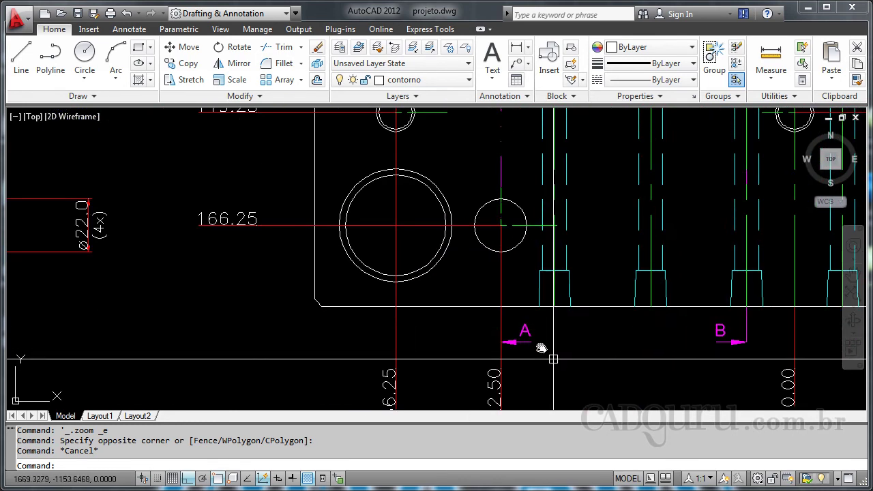
middle_drag(163, 326, 627, 199)
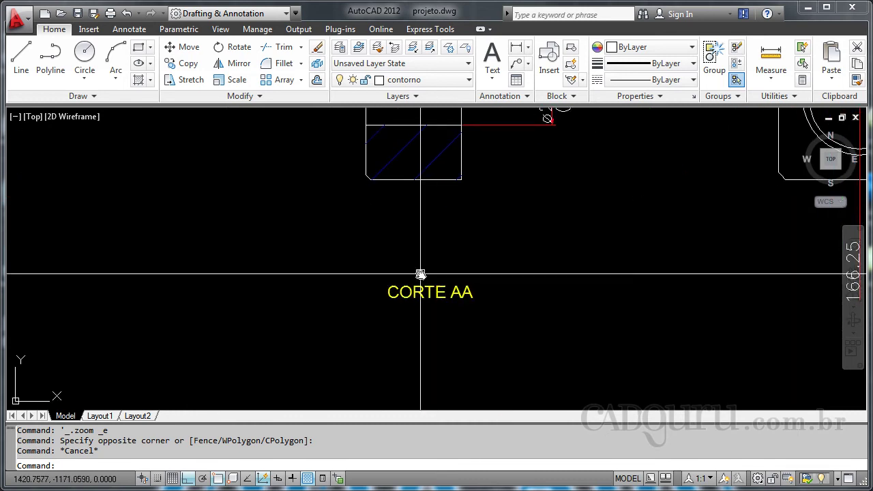
click(334, 256)
click(552, 347)
key(Escape)
scroll(491, 171, down, 6)
middle_drag(491, 171, 414, 278)
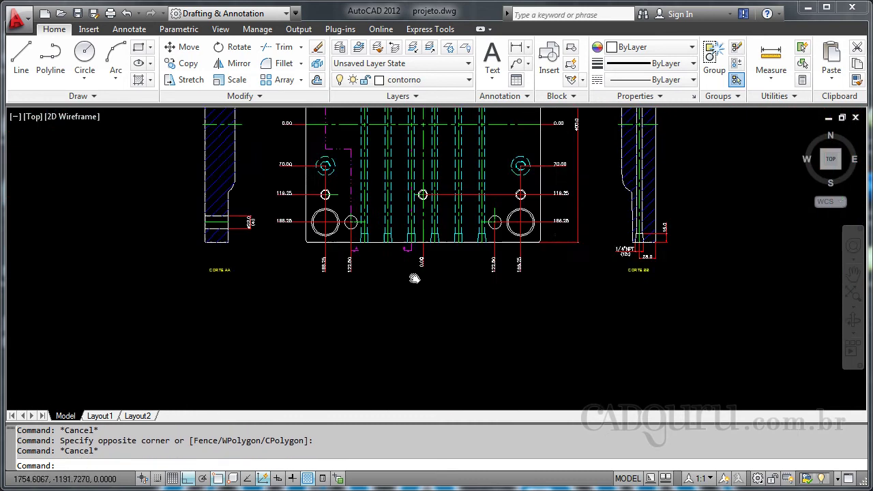
Step: Inspect the SEÇÃO B-B, ESCALA 1:1 label text under the undimensioned section B-B view
scroll(526, 253, up, 3)
scroll(506, 282, up, 2)
scroll(433, 188, down, 6)
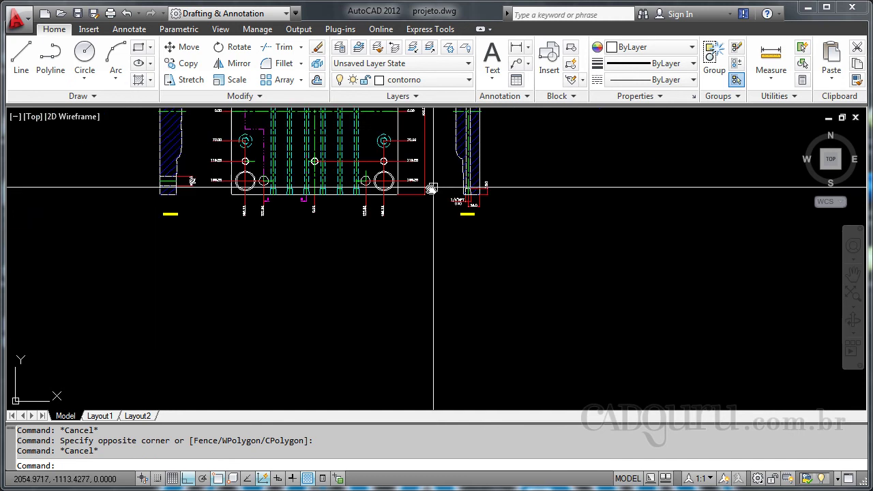
scroll(488, 275, up, 6)
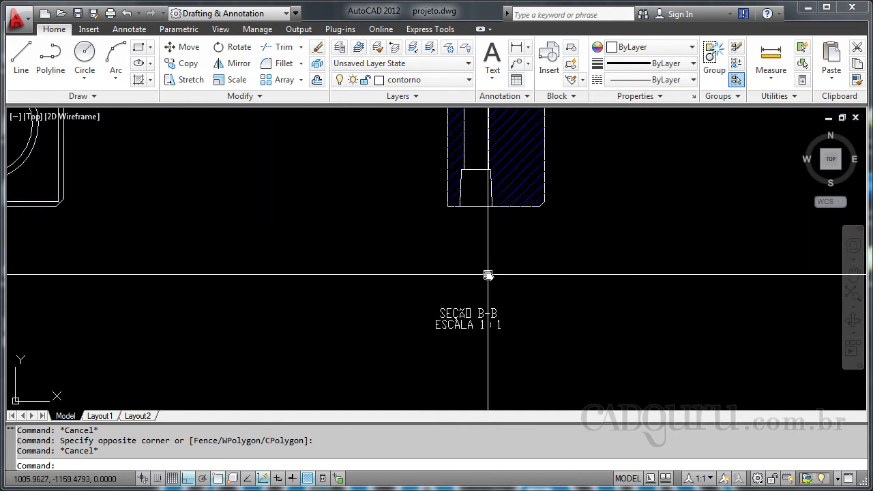
scroll(481, 259, up, 3)
click(368, 197)
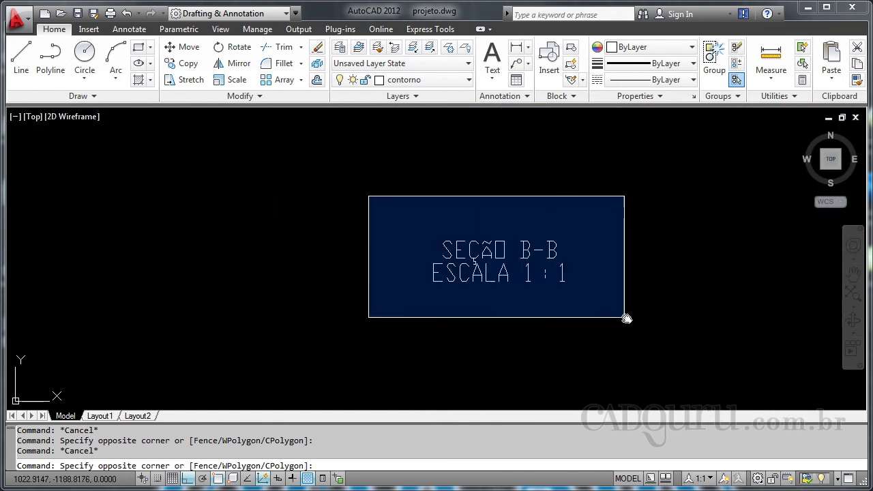
click(627, 319)
key(Escape)
scroll(537, 234, up, 2)
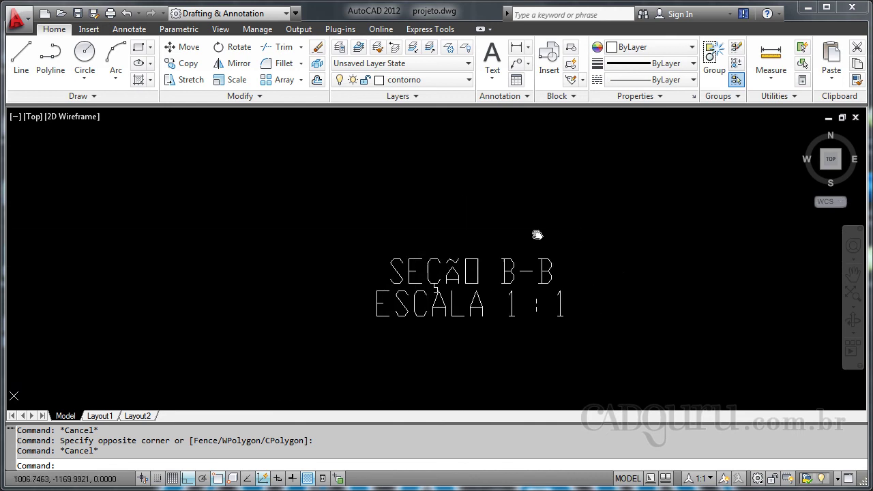
middle_drag(526, 274, 499, 237)
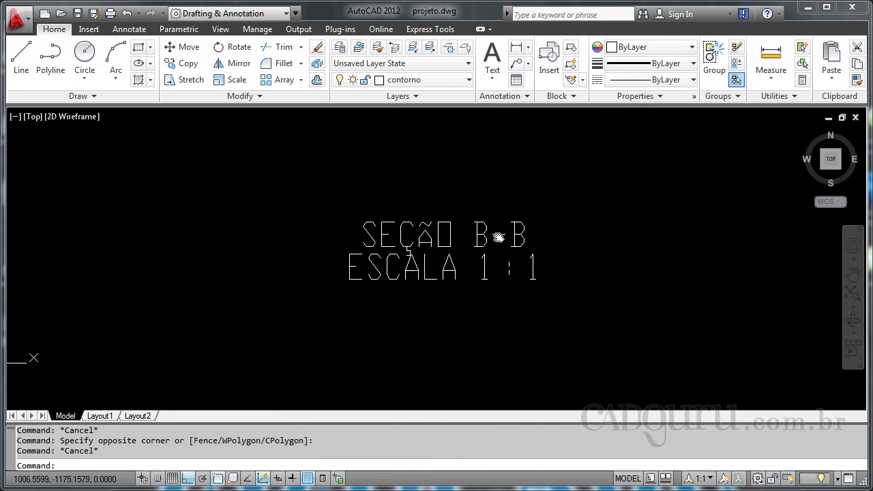
click(293, 162)
click(620, 319)
key(Escape)
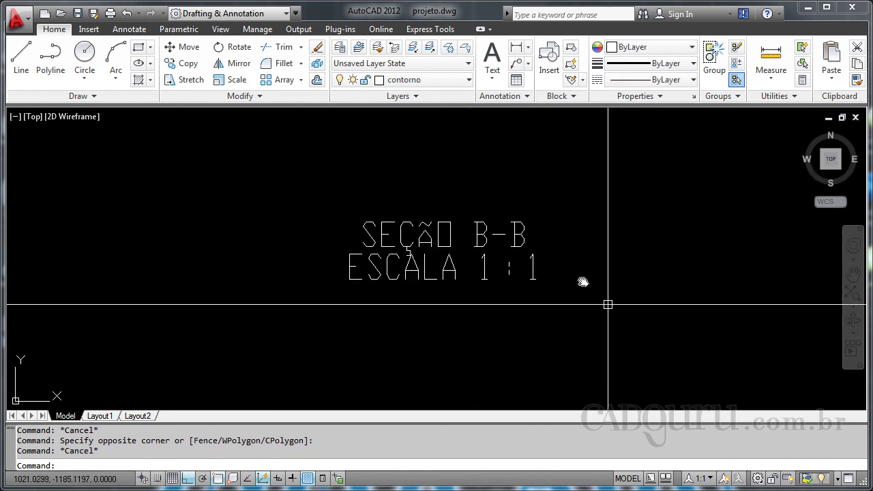
scroll(608, 303, down, 2)
middle_drag(548, 166, 526, 213)
scroll(505, 224, up, 3)
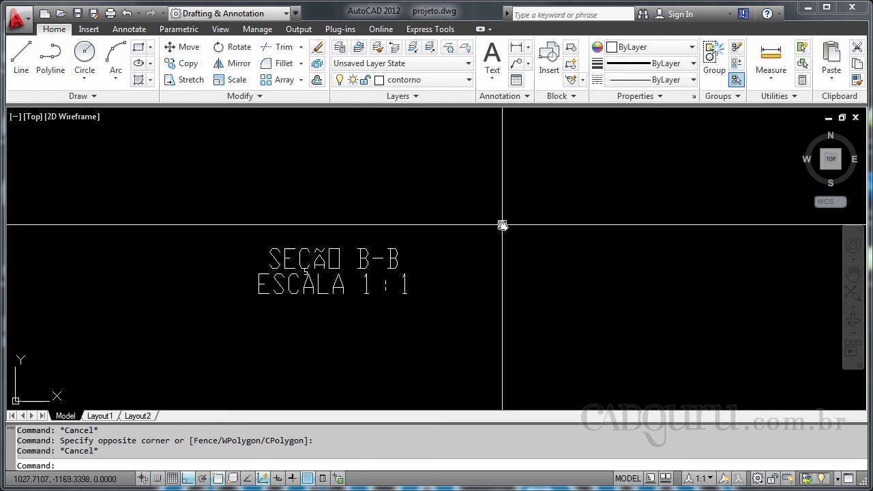
Step: Compare the undimensioned section label with the CORTE AA label and review the dimensioned views as a whole
scroll(504, 225, down, 8)
middle_drag(689, 244, 354, 285)
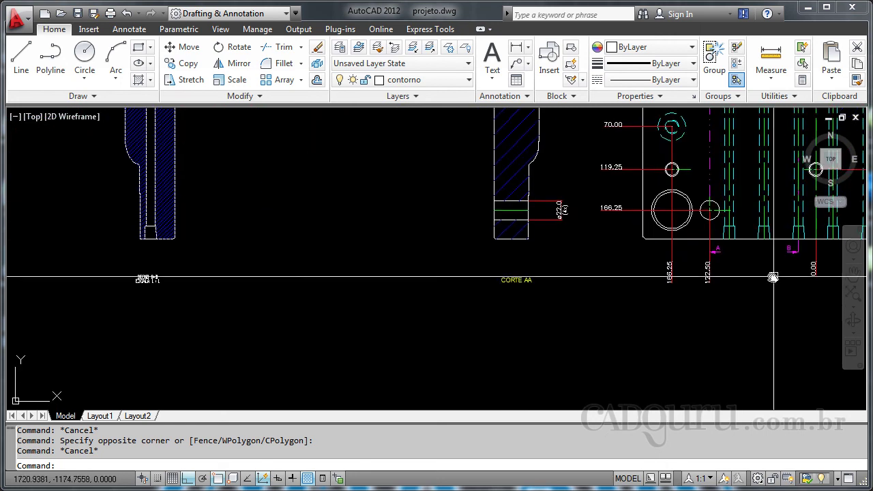
middle_drag(773, 277, 513, 274)
scroll(239, 264, up, 2)
scroll(393, 211, down, 4)
middle_drag(506, 201, 330, 367)
scroll(391, 234, down, 2)
mouse_move(409, 189)
middle_down()
mouse_move(427, 279)
mouse_move(440, 247)
middle_up()
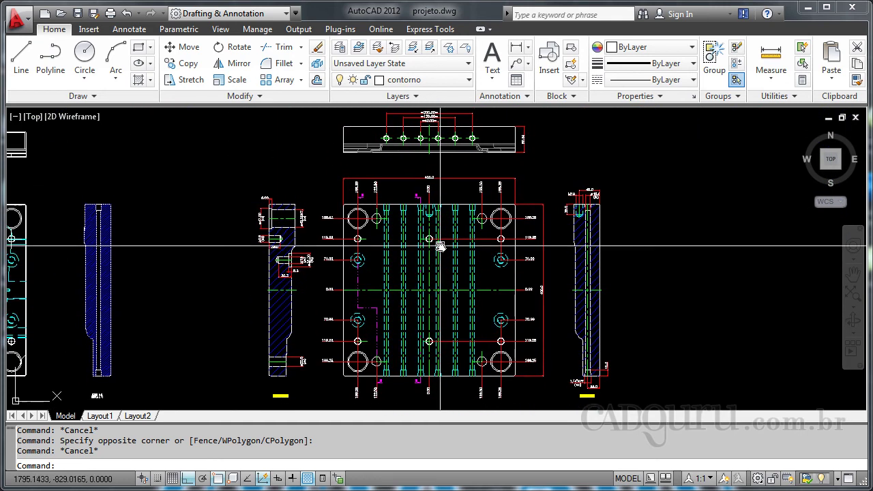